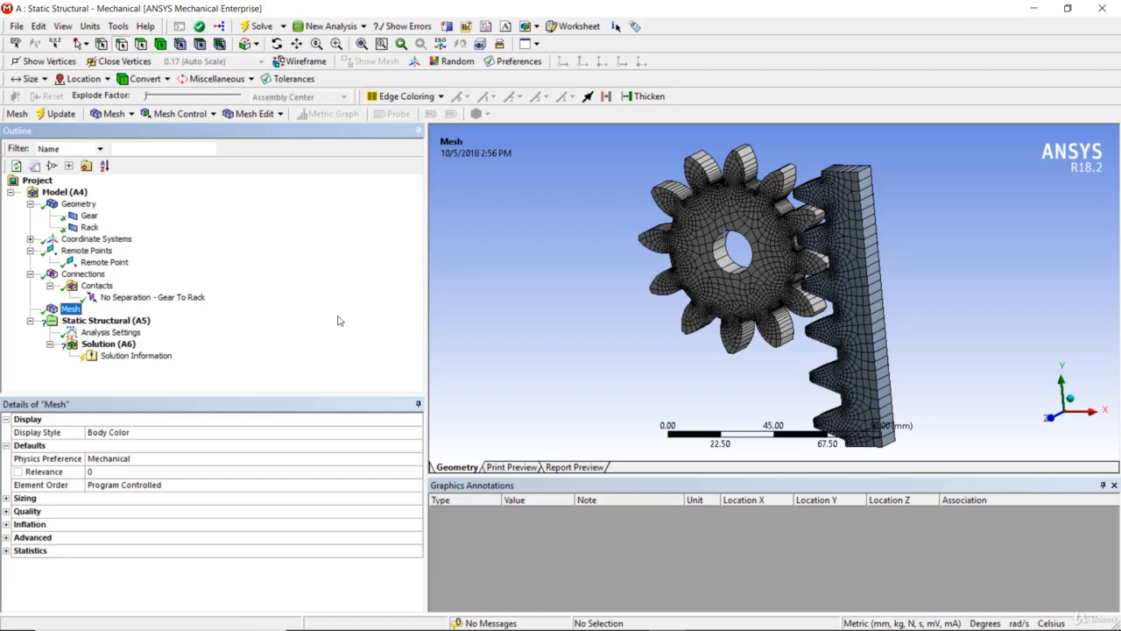
Add a Remote Displacement to the Static Structural analysis of the gear and rack.
{"action": "middle_click_drag", "start_coordinate": [851, 276], "coordinate": [888, 257]}
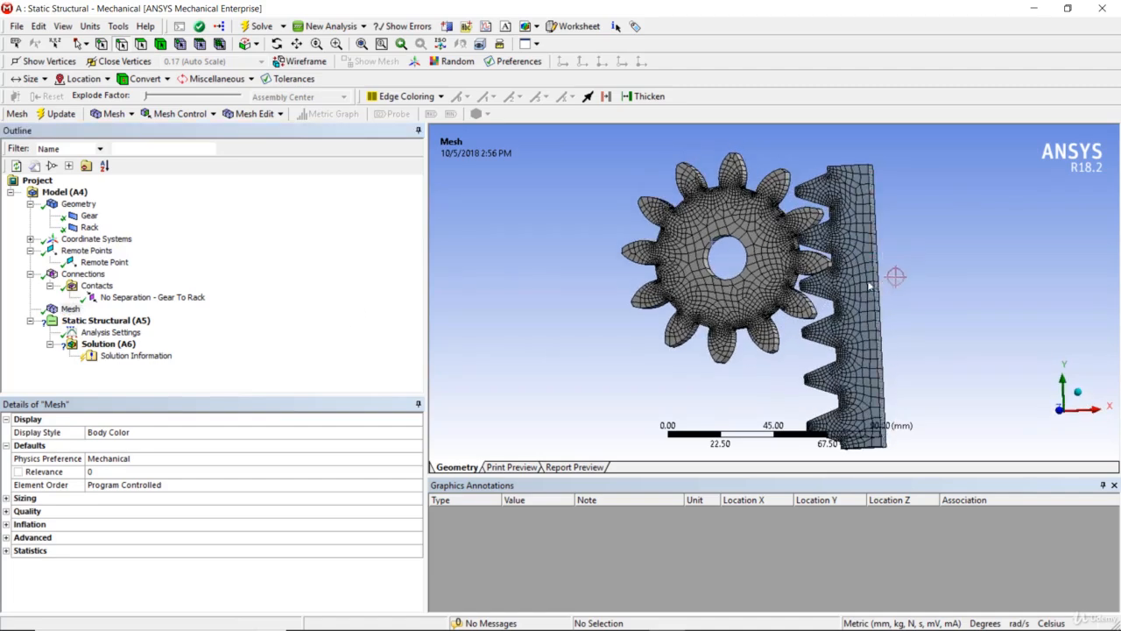
{"action": "scroll", "coordinate": [869, 285], "scroll_direction": "down", "scroll_amount": 2}
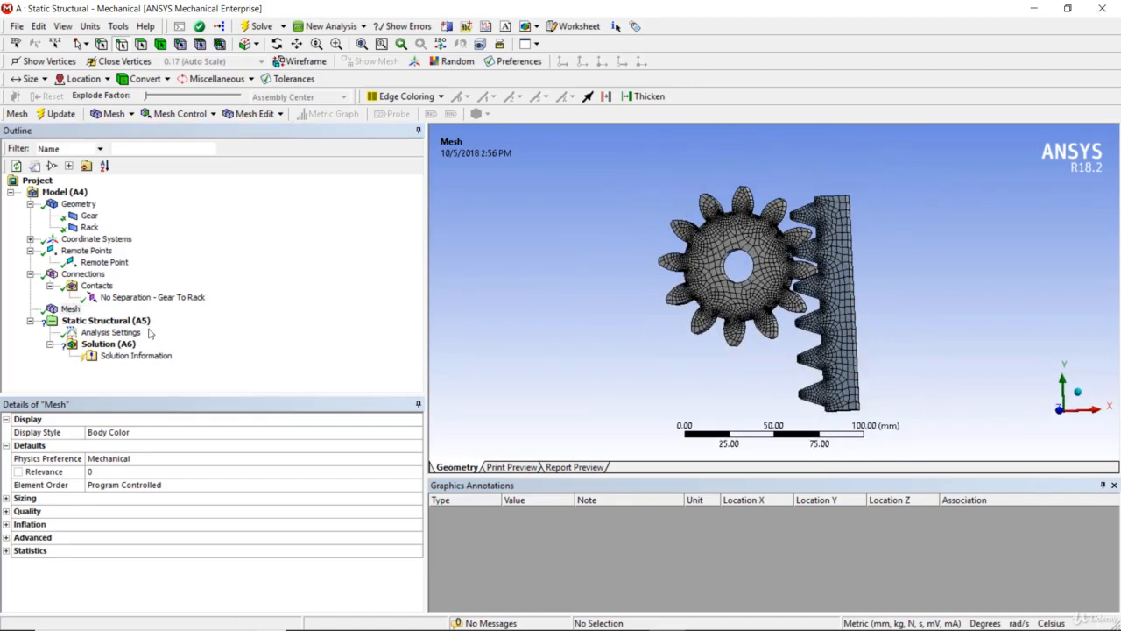
{"action": "right_click", "coordinate": [132, 322]}
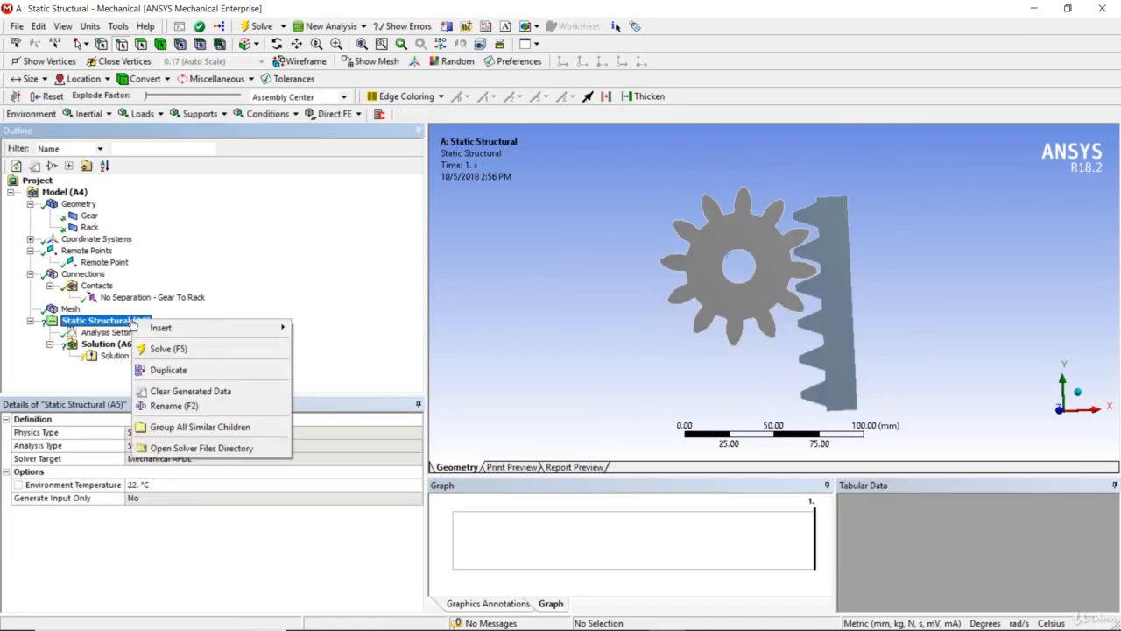
{"action": "mouse_move", "coordinate": [151, 328]}
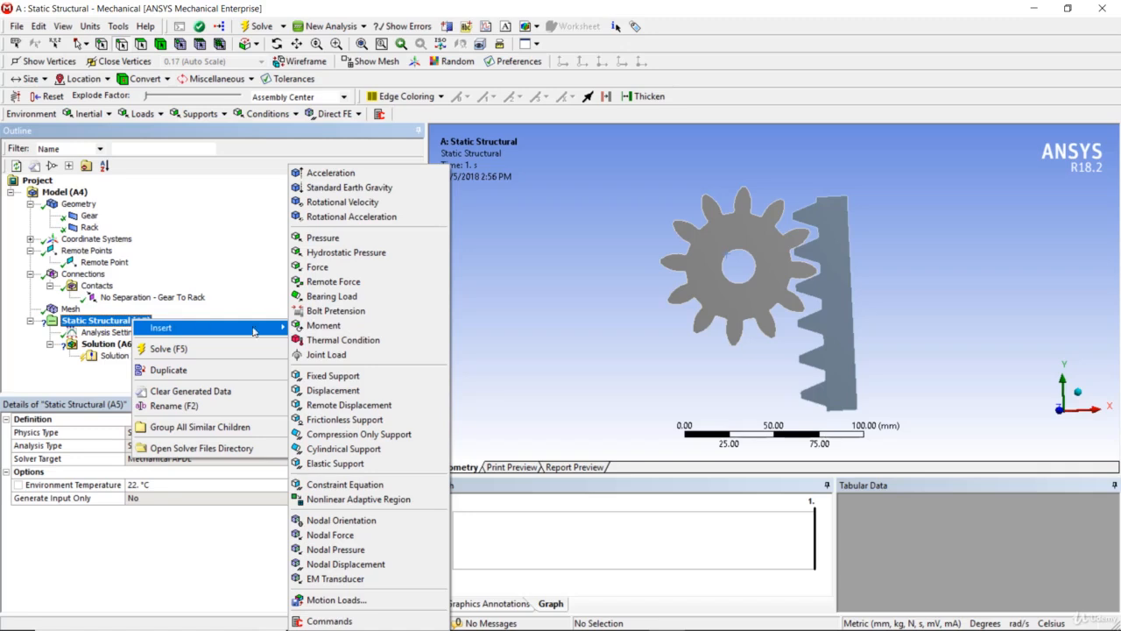
{"action": "left_click", "coordinate": [381, 405]}
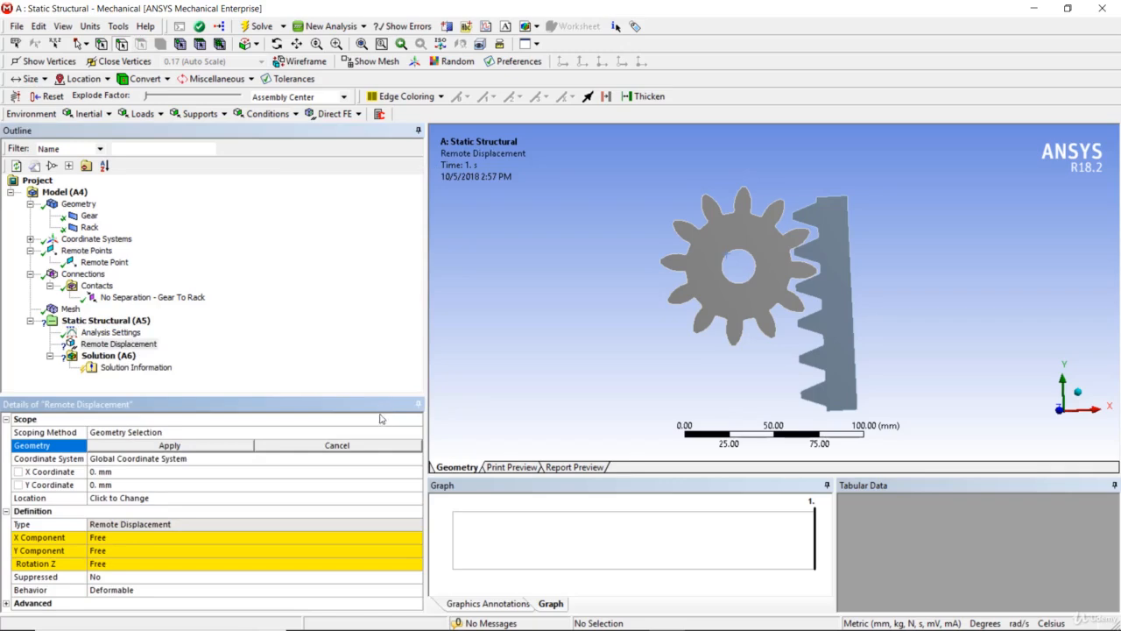
Scope the remote displacement by Remote Point, using the existing remote point at the gear's bore.
{"action": "left_click", "coordinate": [381, 432]}
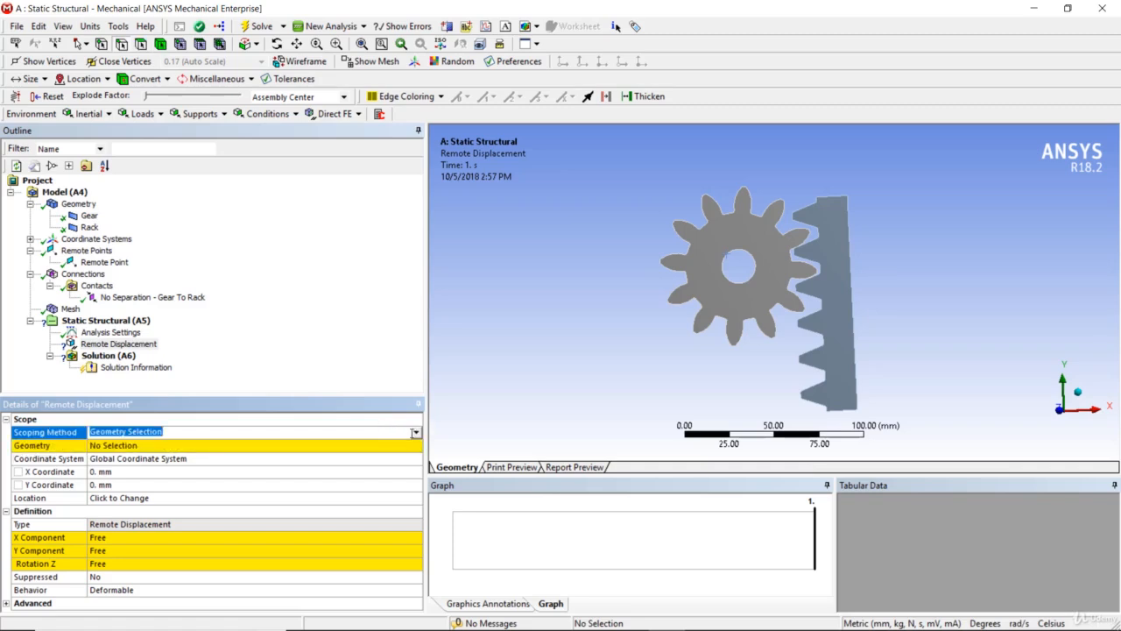
{"action": "left_click", "coordinate": [415, 436]}
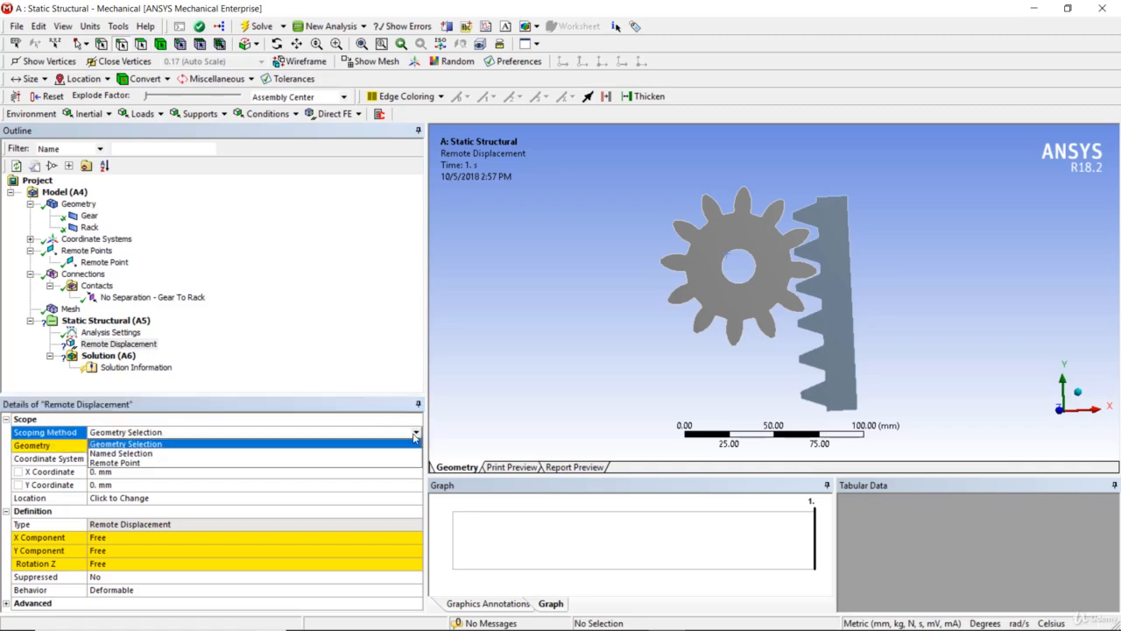
{"action": "left_click", "coordinate": [396, 462]}
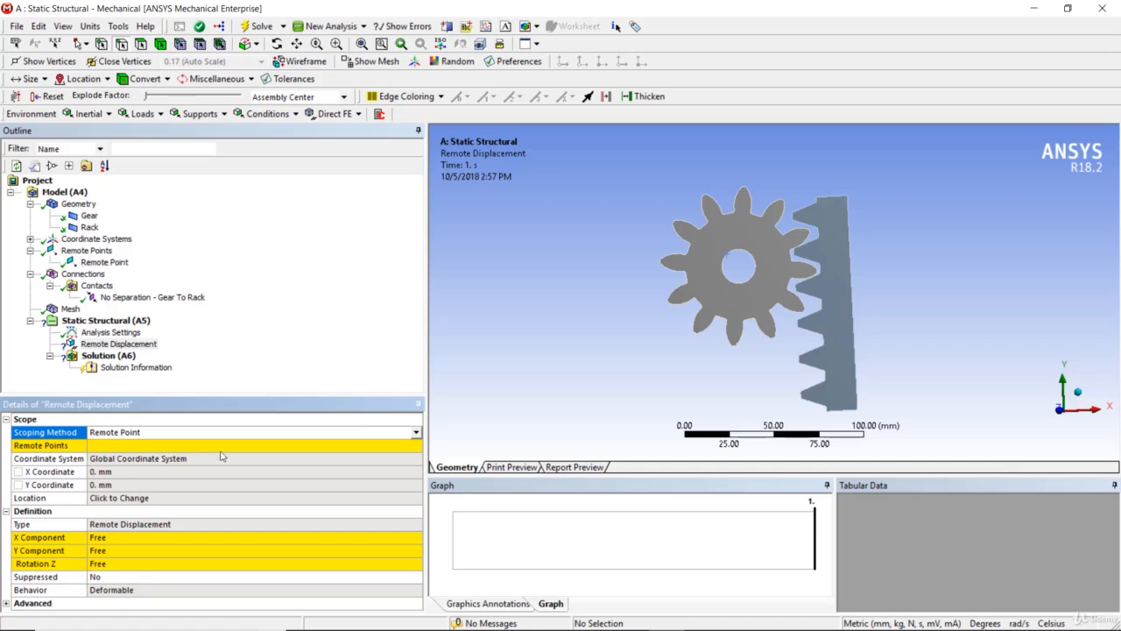
{"action": "left_click", "coordinate": [399, 446]}
{"action": "left_click", "coordinate": [416, 445]}
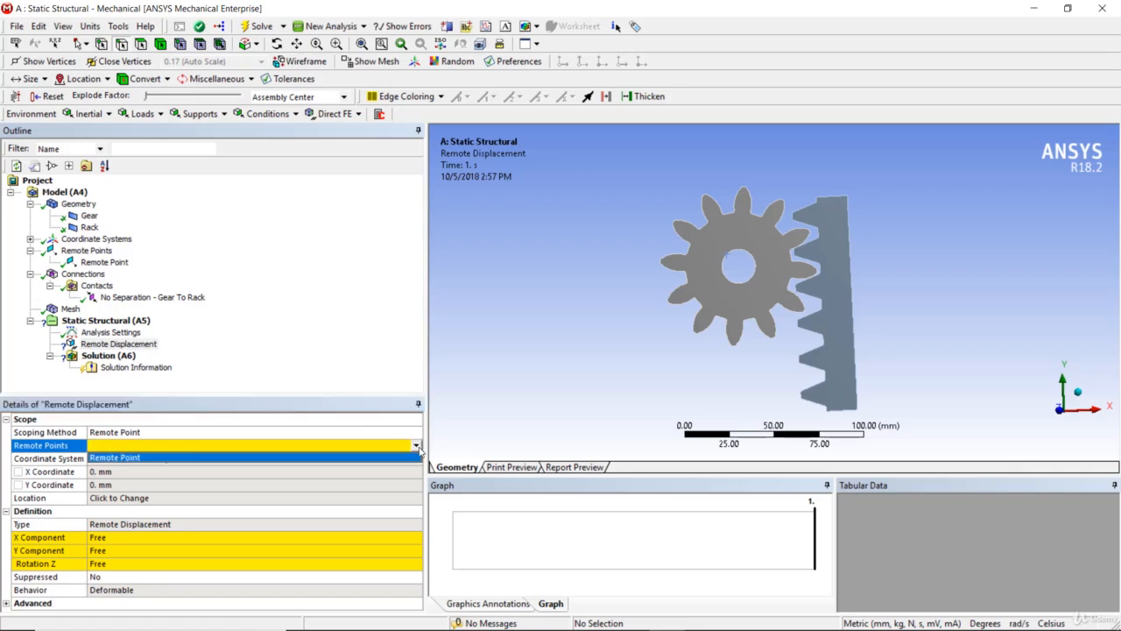
{"action": "left_click", "coordinate": [417, 457]}
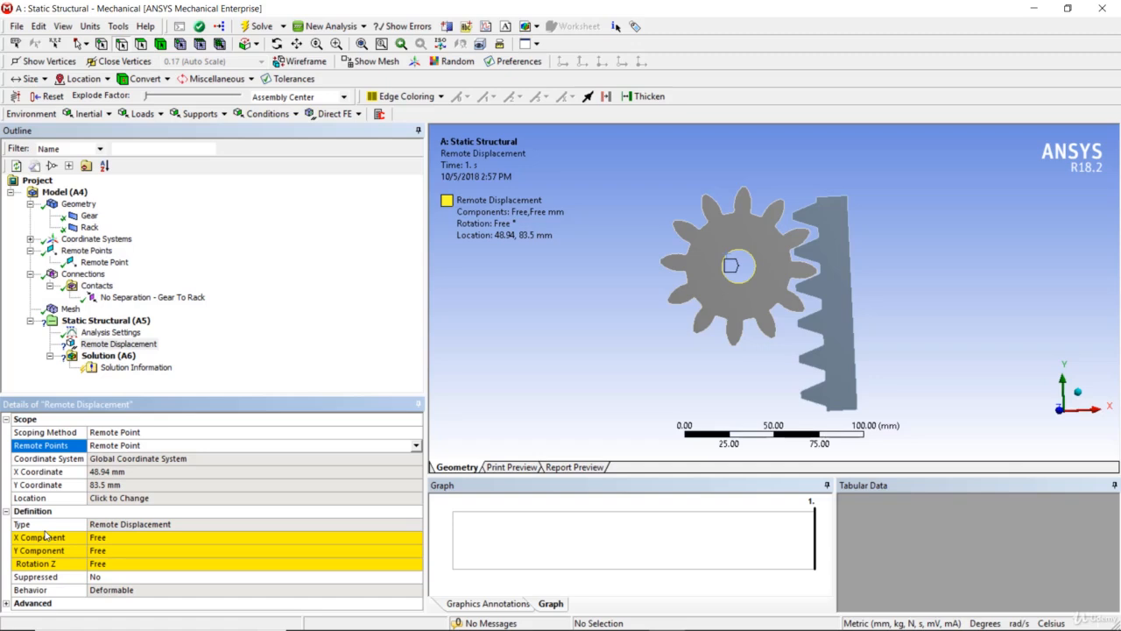
Fix the remote displacement by setting its X Component, Y Component and Rotation Z to 0.
{"action": "left_click", "coordinate": [127, 537]}
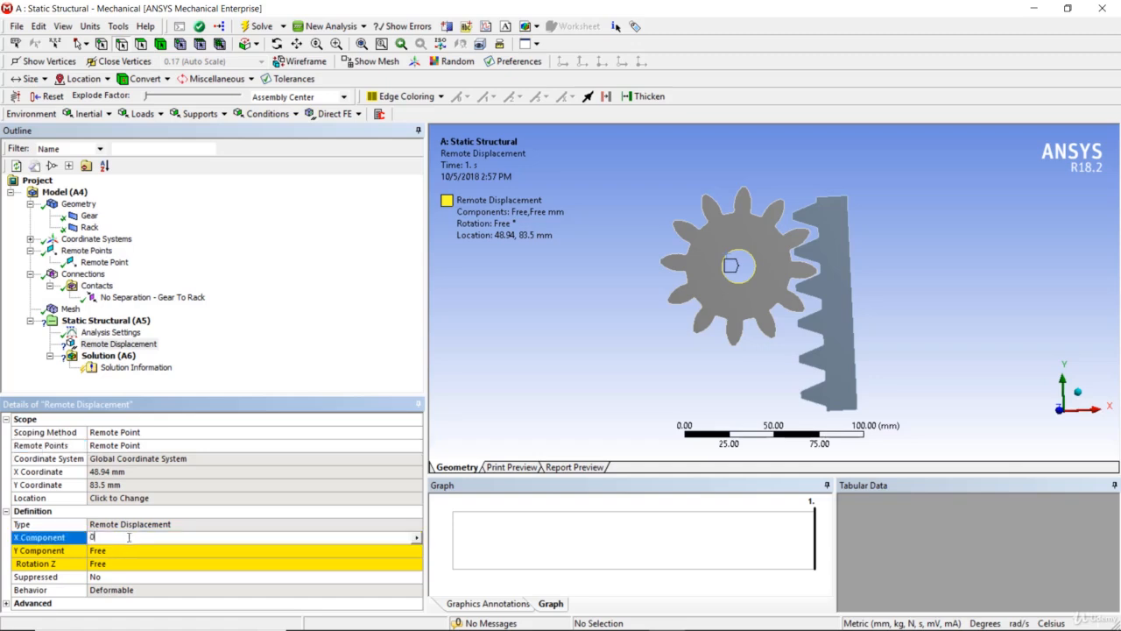
{"action": "type", "text": "0"}
{"action": "left_click", "coordinate": [130, 551]}
{"action": "type", "text": "0"}
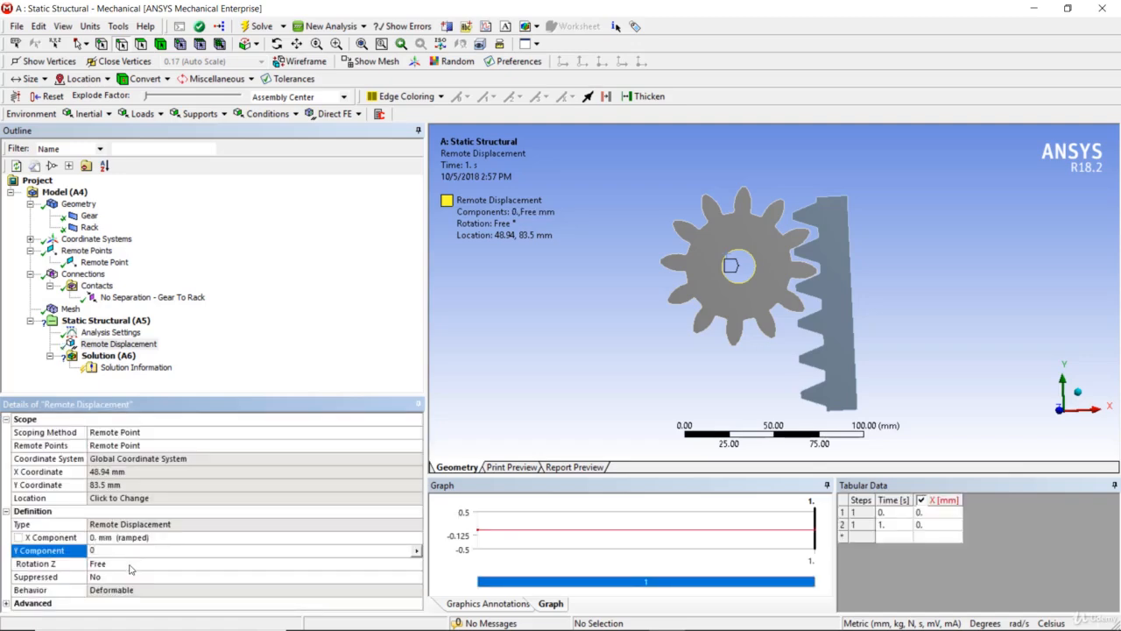
{"action": "left_click", "coordinate": [132, 565]}
{"action": "type", "text": "0"}
{"action": "left_click", "coordinate": [233, 386]}
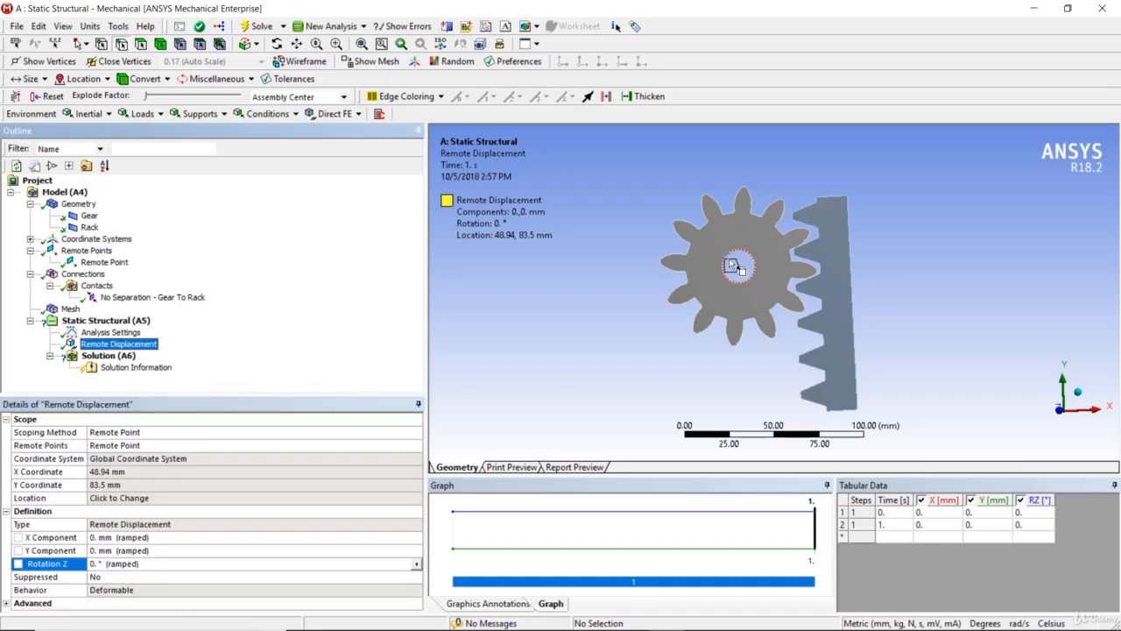
Add a Frictionless Support to the long straight back edge of the rack.
{"action": "middle_click_drag", "start_coordinate": [821, 304], "coordinate": [830, 243]}
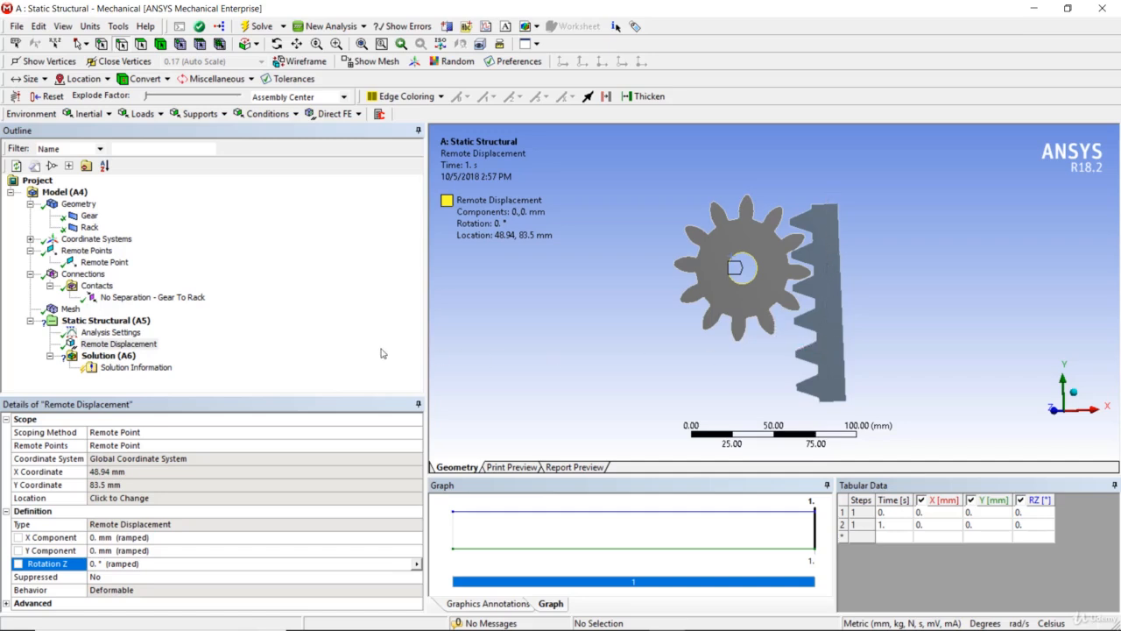
{"action": "right_click", "coordinate": [128, 322]}
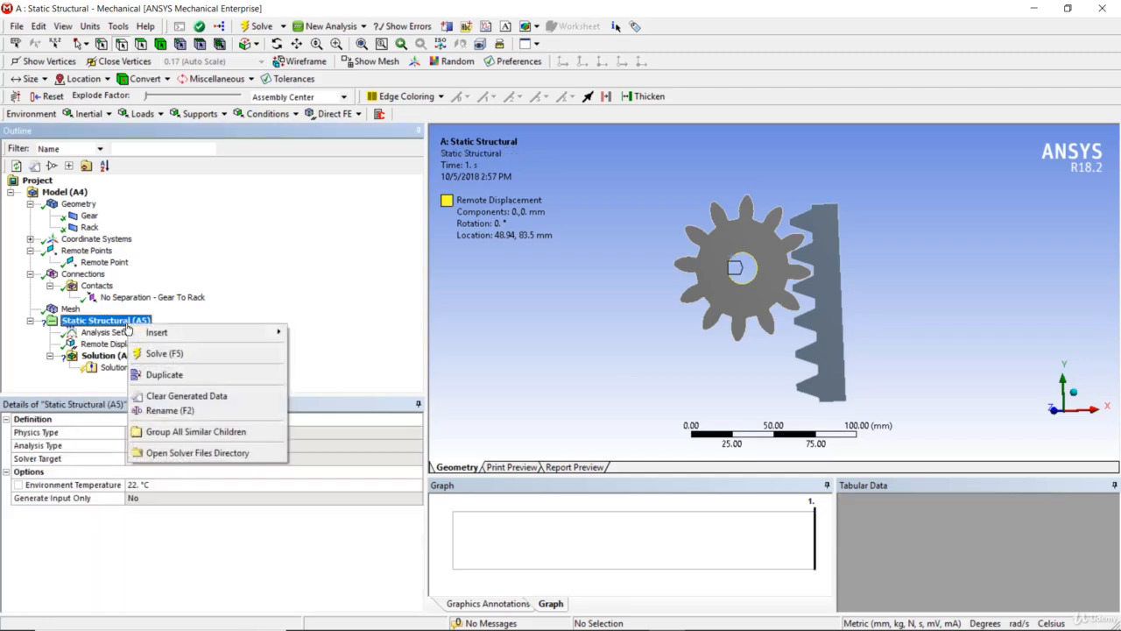
{"action": "mouse_move", "coordinate": [147, 330]}
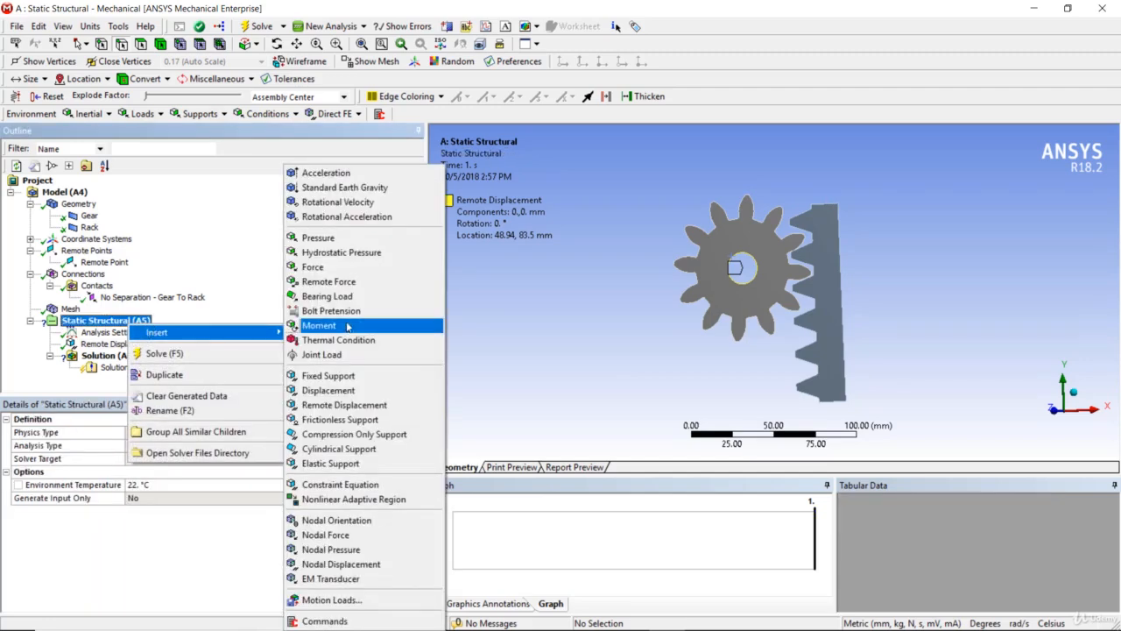
{"action": "left_click", "coordinate": [371, 420]}
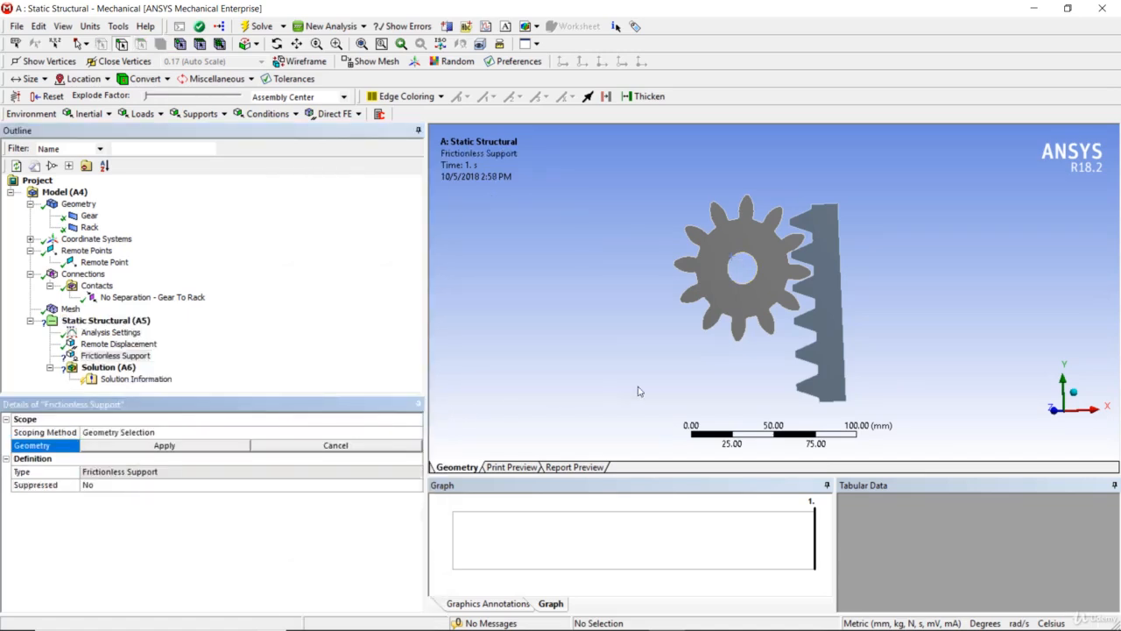
{"action": "left_click", "coordinate": [843, 338]}
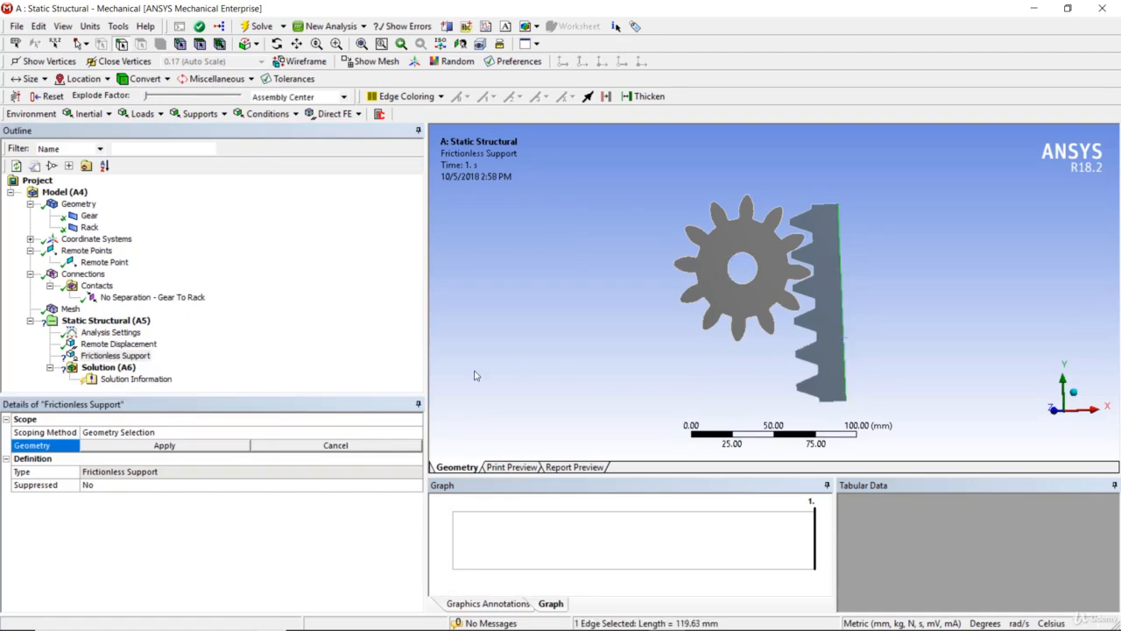
{"action": "left_click", "coordinate": [207, 449]}
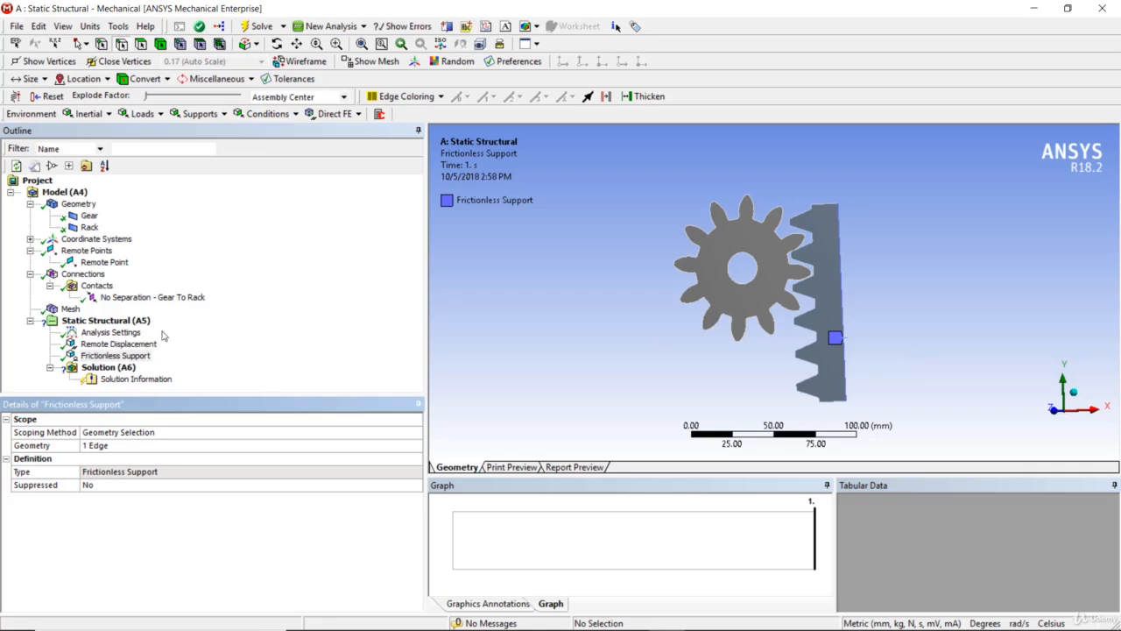
Add a Force to the static analysis and apply it to the short bottom edge of the rack.
{"action": "left_click", "coordinate": [135, 324]}
{"action": "right_click", "coordinate": [135, 324]}
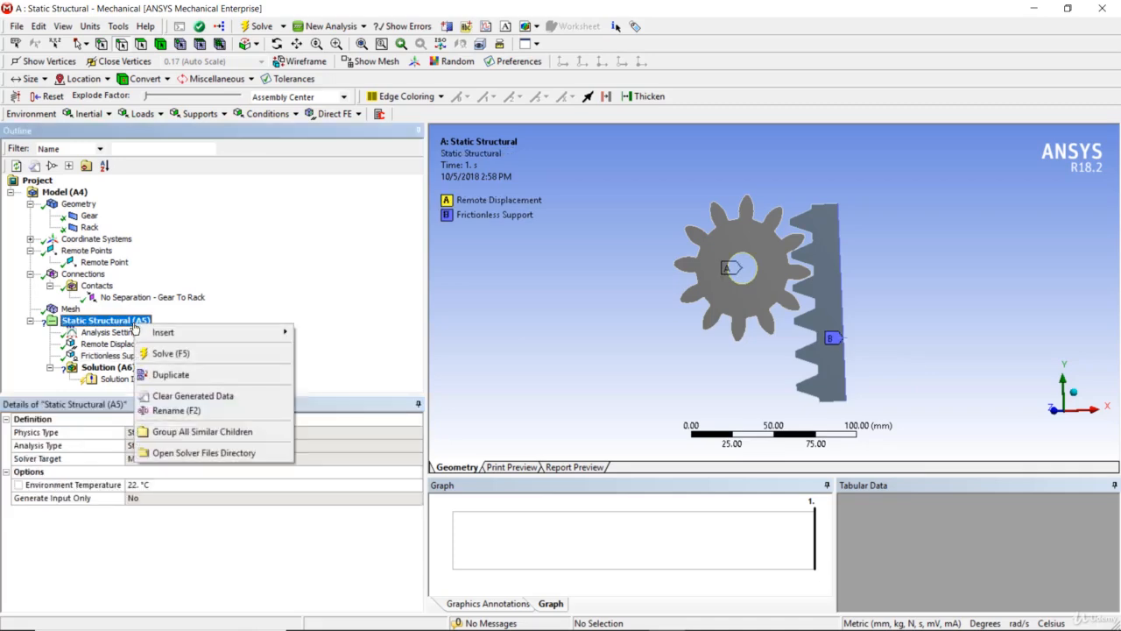
{"action": "mouse_move", "coordinate": [267, 332]}
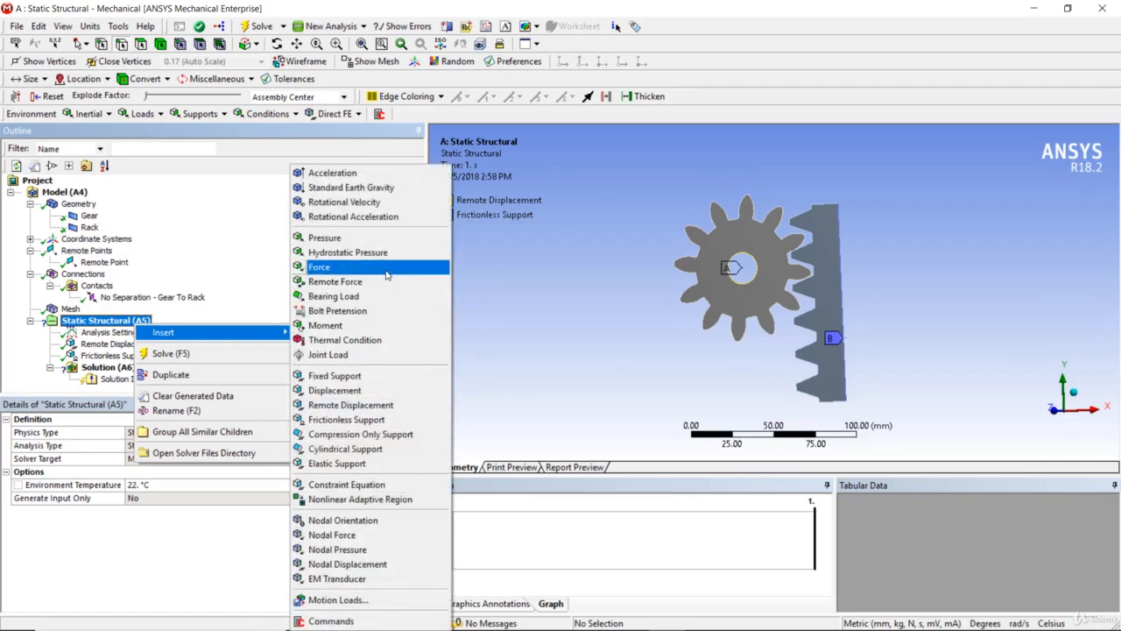
{"action": "left_click", "coordinate": [341, 266]}
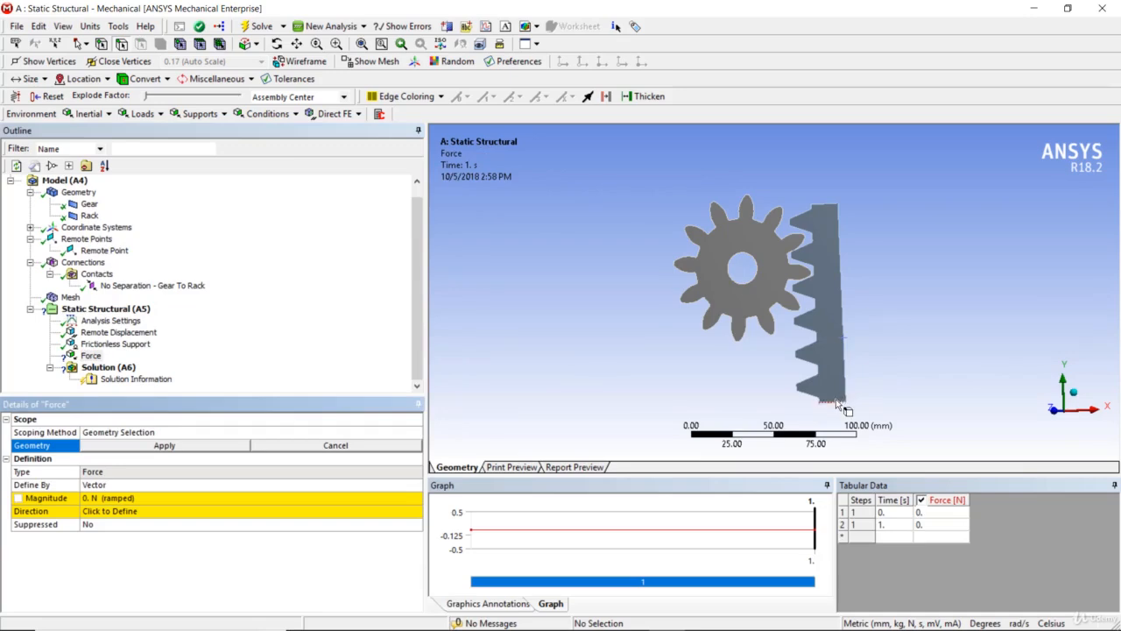
{"action": "left_click", "coordinate": [837, 403]}
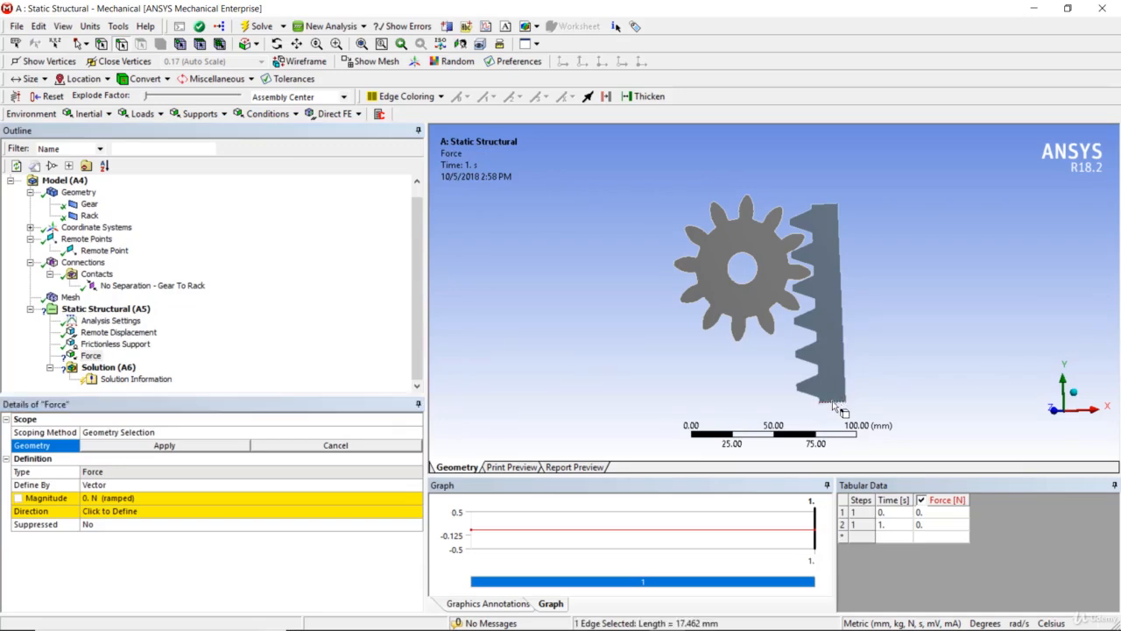
{"action": "left_click", "coordinate": [207, 448]}
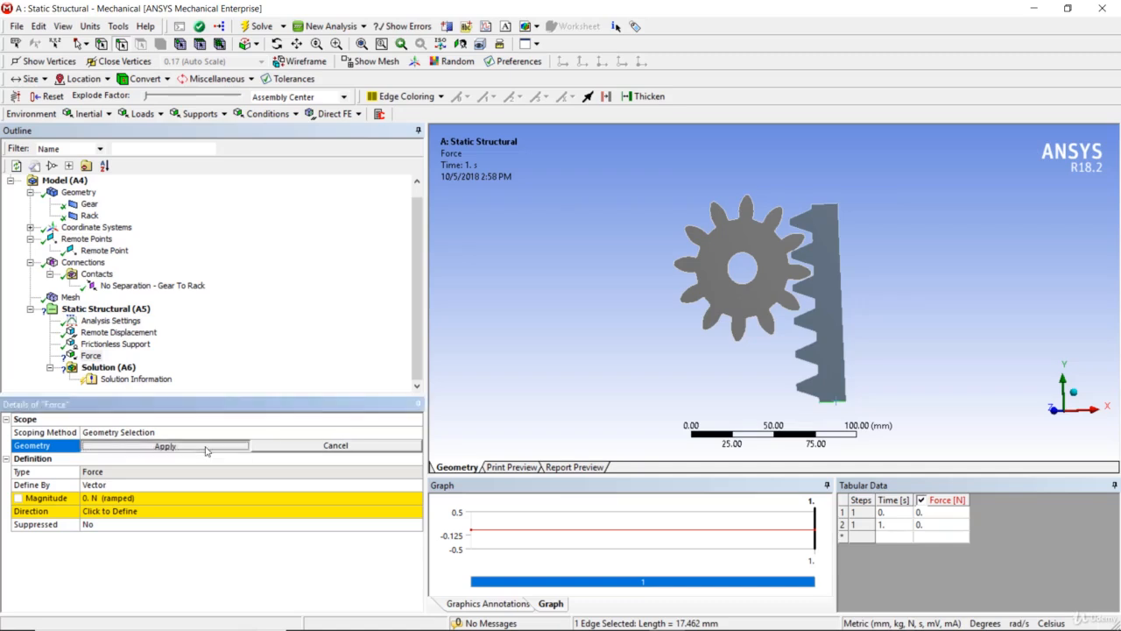
Define the force by Components and set its Y Component to 2500 N.
{"action": "left_click", "coordinate": [145, 486]}
{"action": "left_click", "coordinate": [416, 484]}
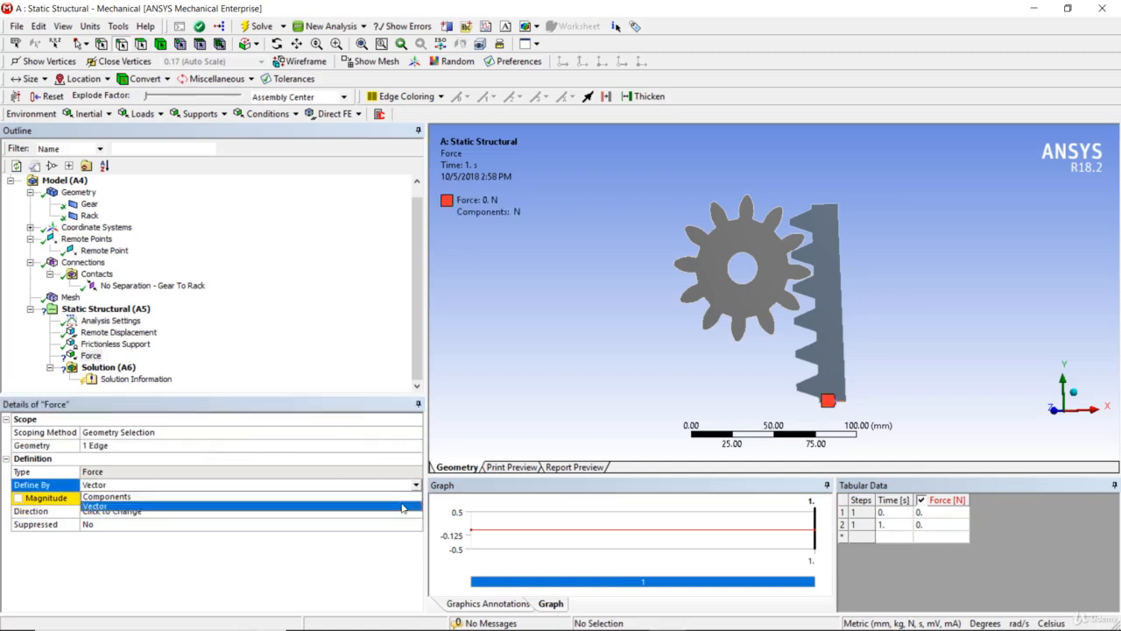
{"action": "left_click", "coordinate": [403, 497]}
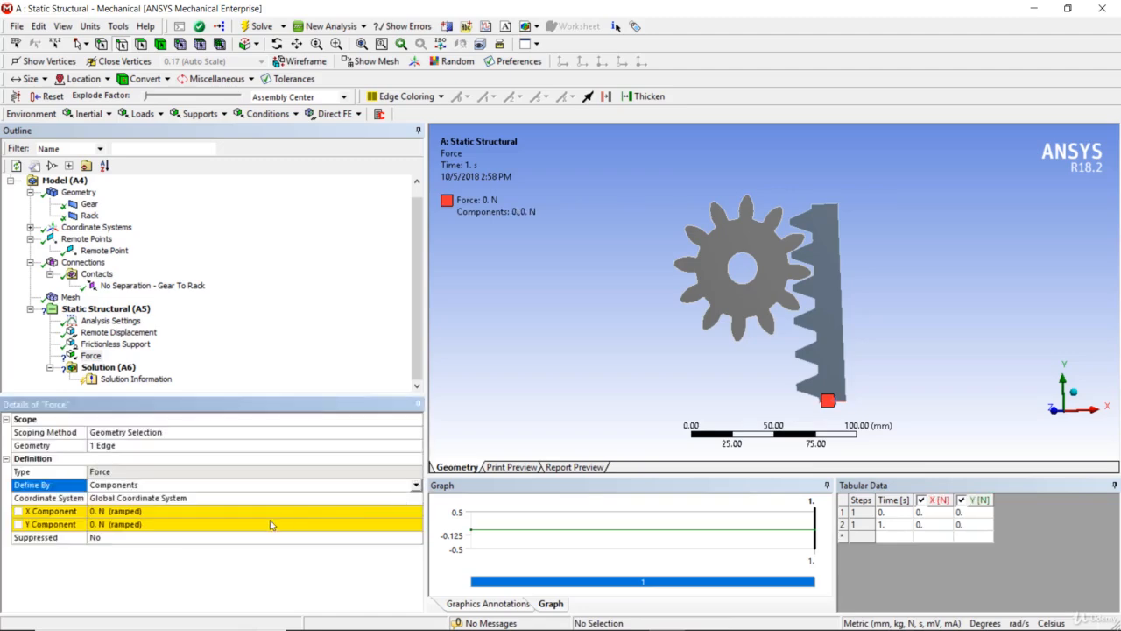
{"action": "left_click", "coordinate": [263, 524]}
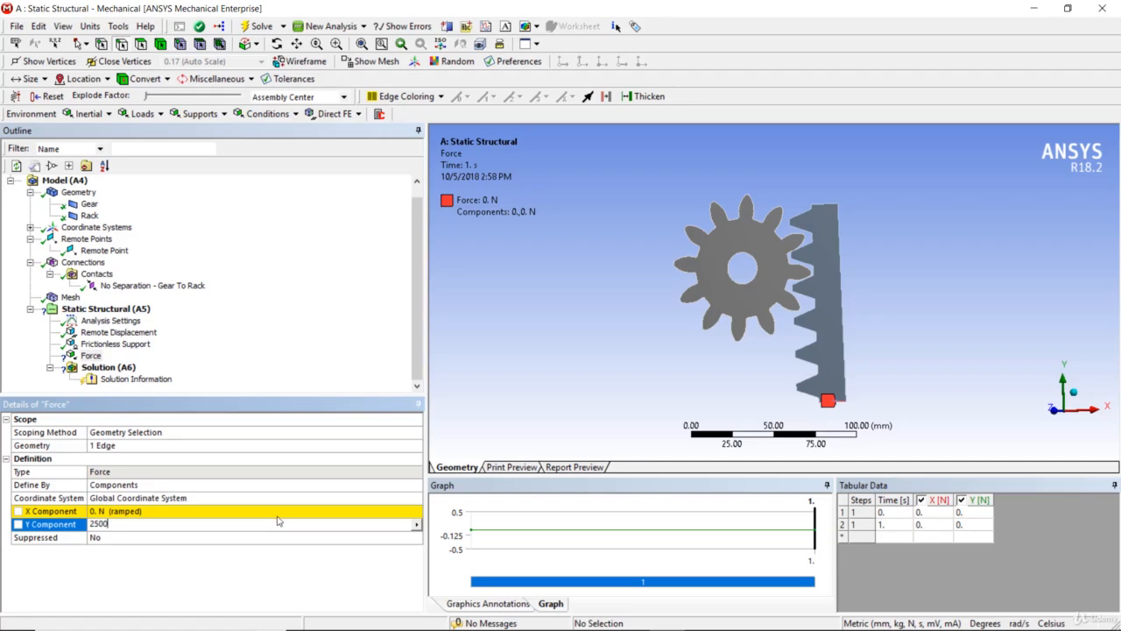
{"action": "key", "text": "Return"}
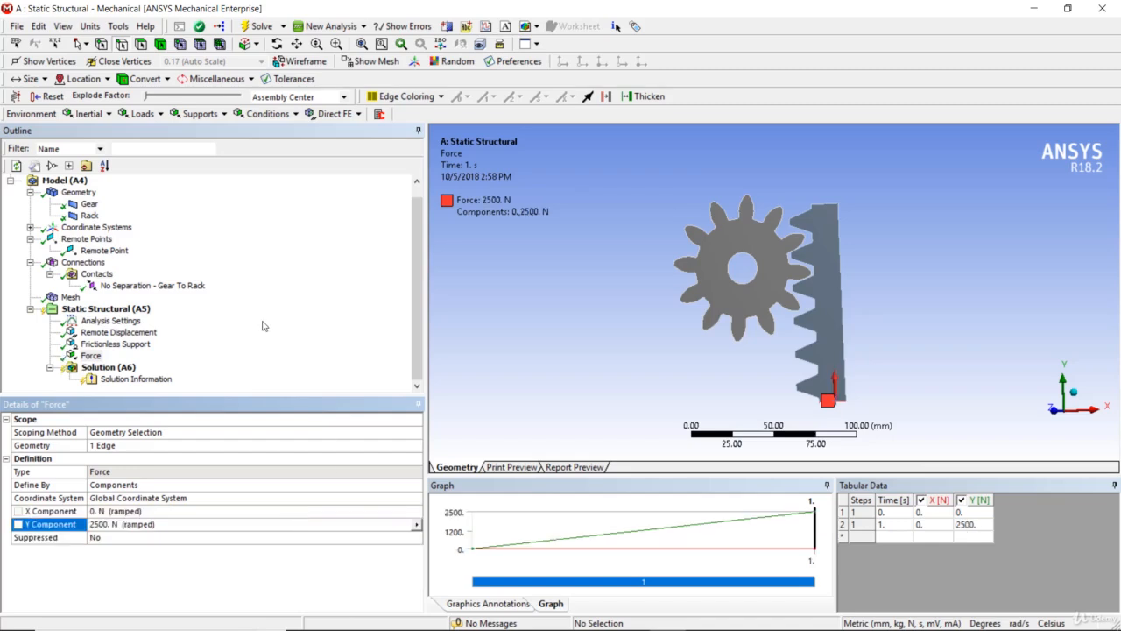
Solve the Static Structural analysis.
{"action": "left_click", "coordinate": [136, 310]}
{"action": "right_click", "coordinate": [135, 311]}
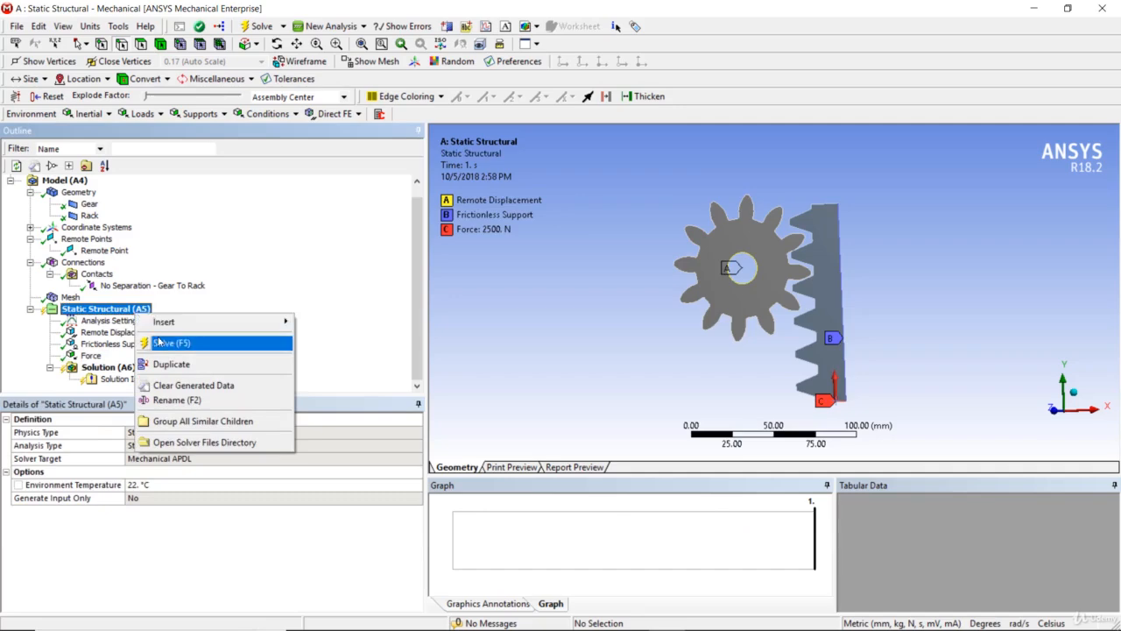
{"action": "left_click", "coordinate": [165, 346]}
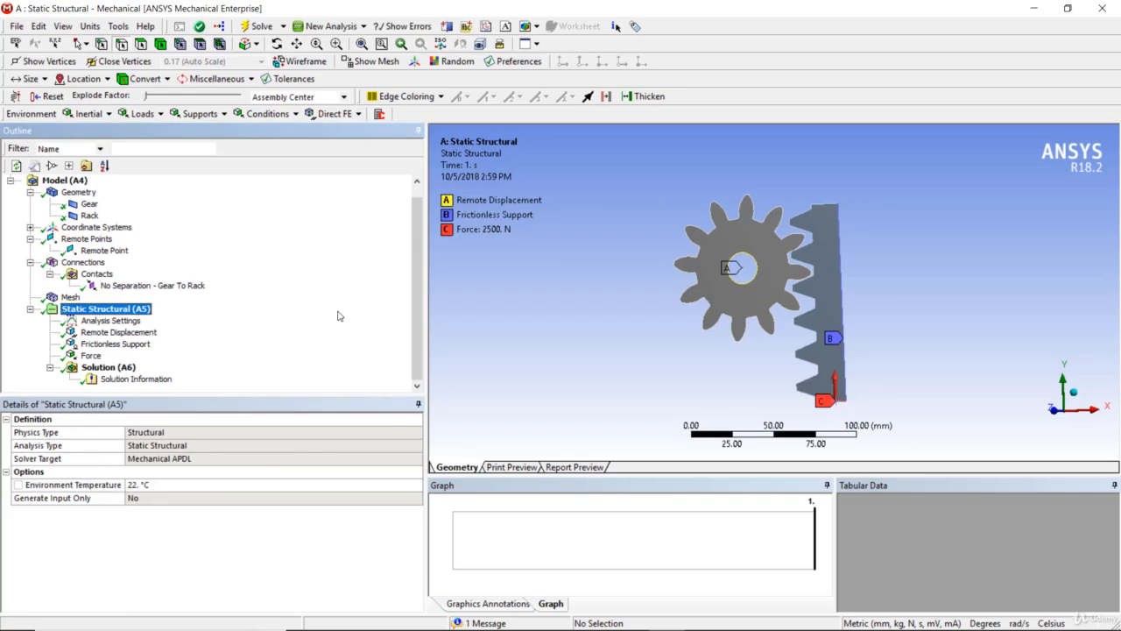
Add a Total Deformation result for all bodies to the solution and evaluate all results.
{"action": "right_click", "coordinate": [124, 373]}
{"action": "mouse_move", "coordinate": [162, 380]}
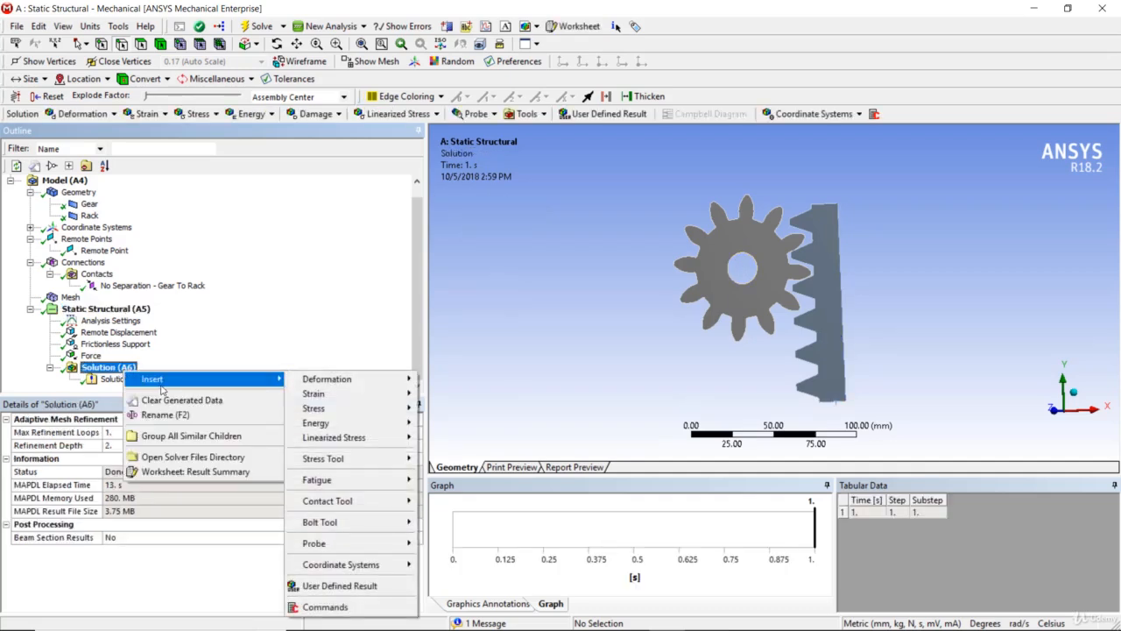
{"action": "mouse_move", "coordinate": [364, 383]}
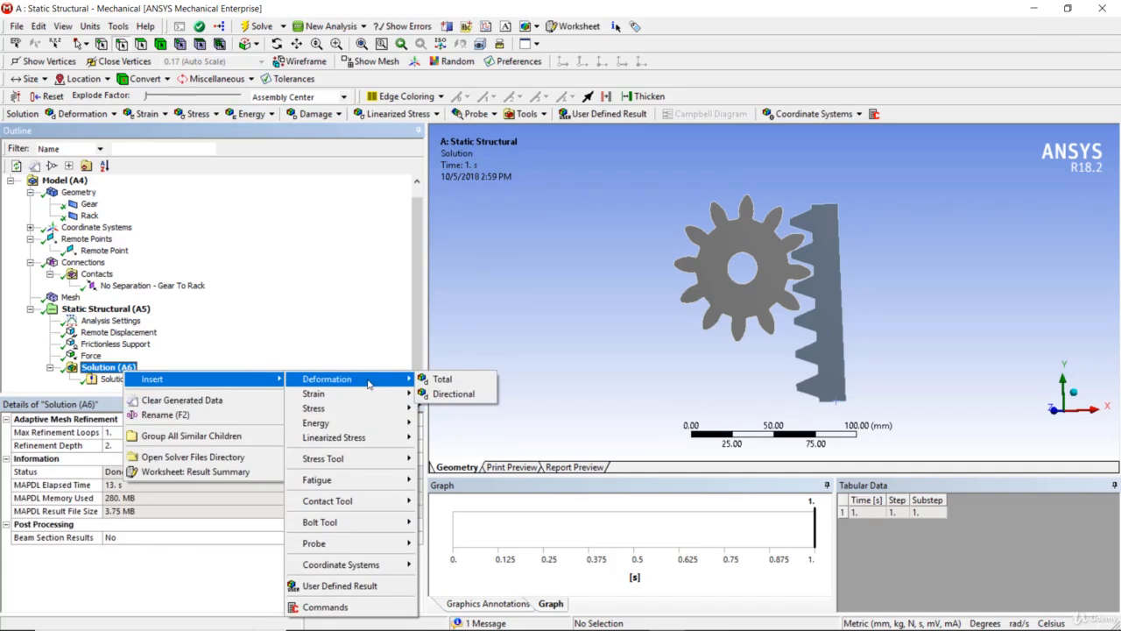
{"action": "left_click", "coordinate": [441, 383]}
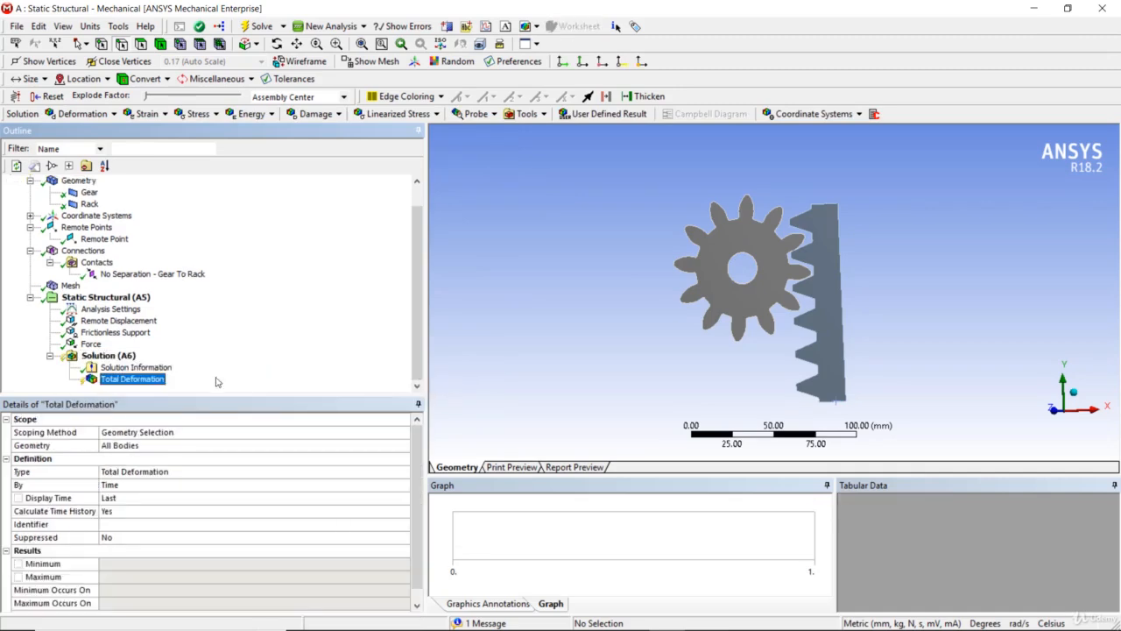
{"action": "right_click", "coordinate": [154, 382]}
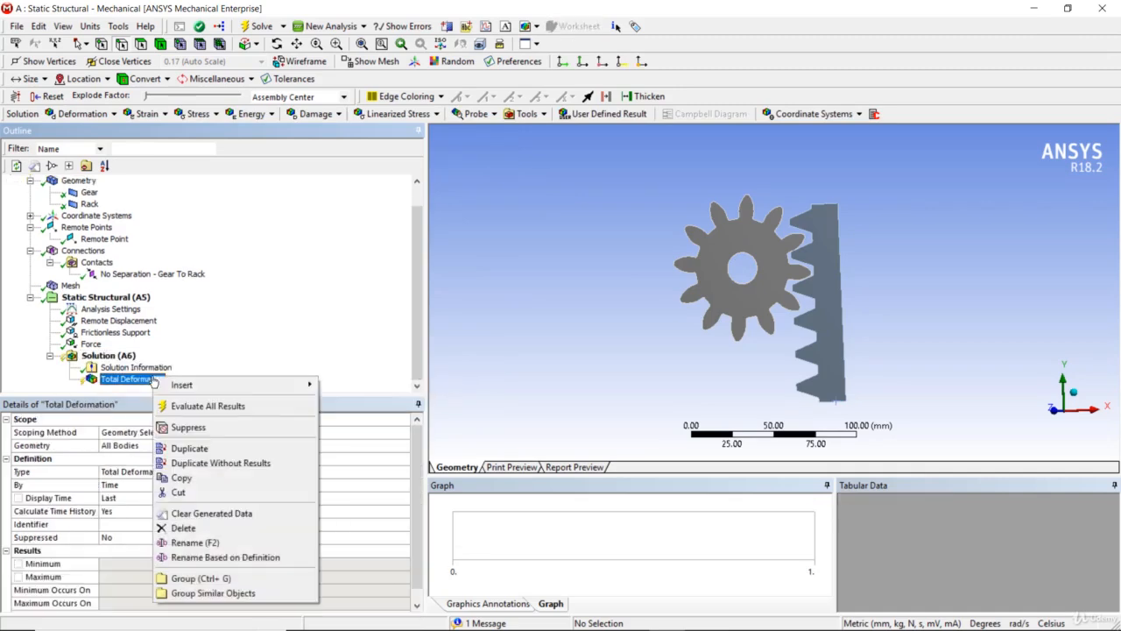
{"action": "left_click", "coordinate": [182, 405]}
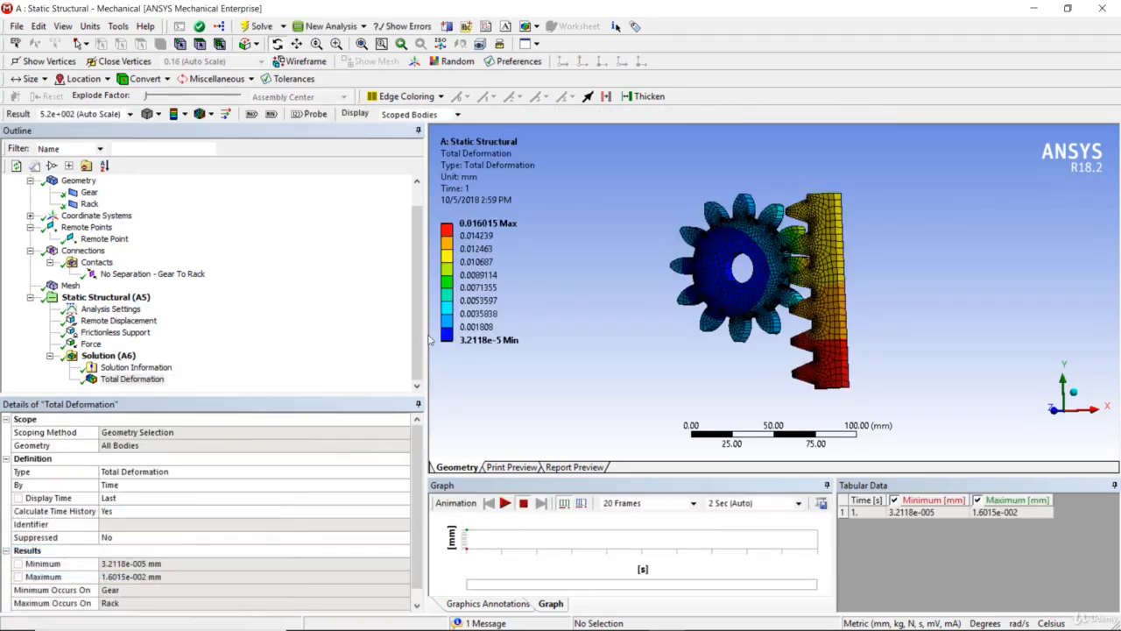
Widen the graphics area, play the Total Deformation animation of the gear and rack, and stop it.
{"action": "left_click_drag", "start_coordinate": [427, 335], "coordinate": [319, 338]}
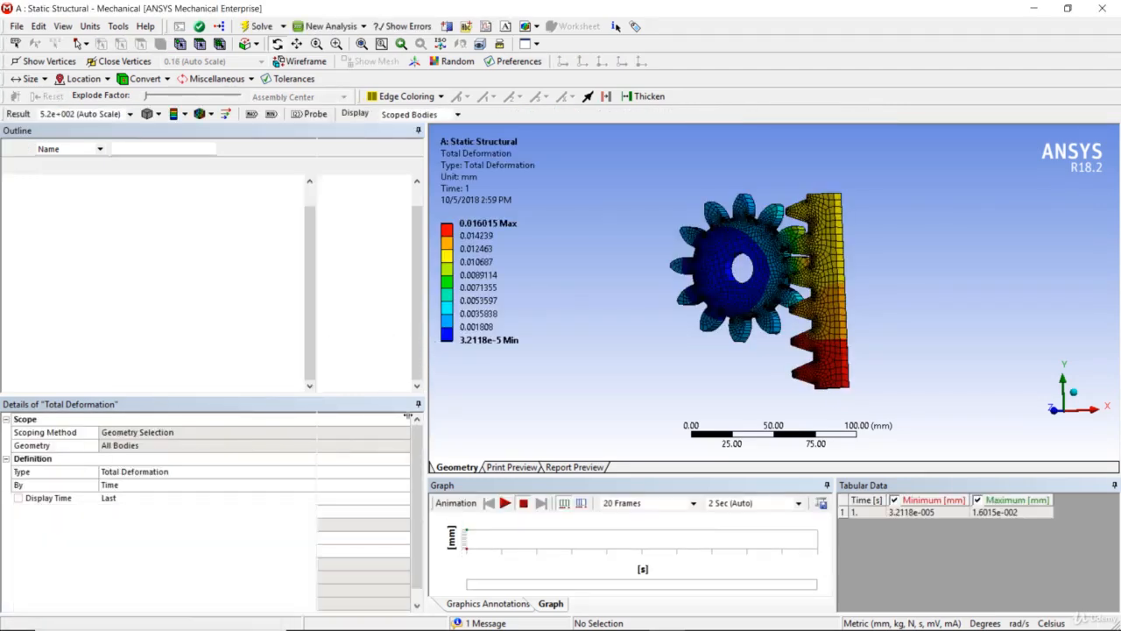
{"action": "left_click", "coordinate": [397, 503]}
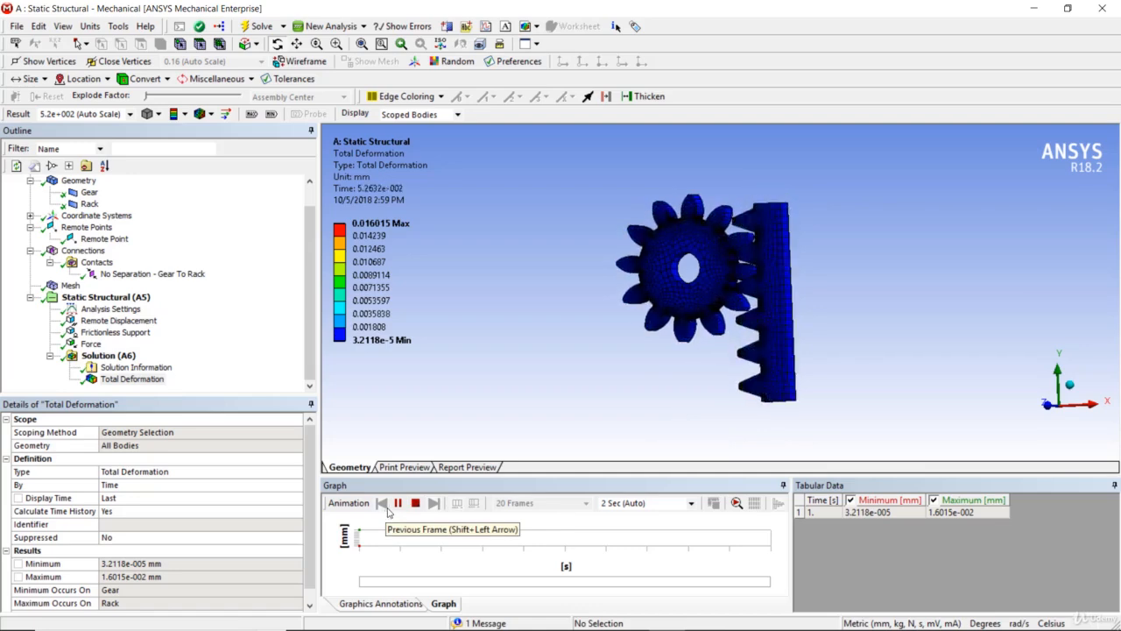
{"action": "left_click", "coordinate": [691, 503]}
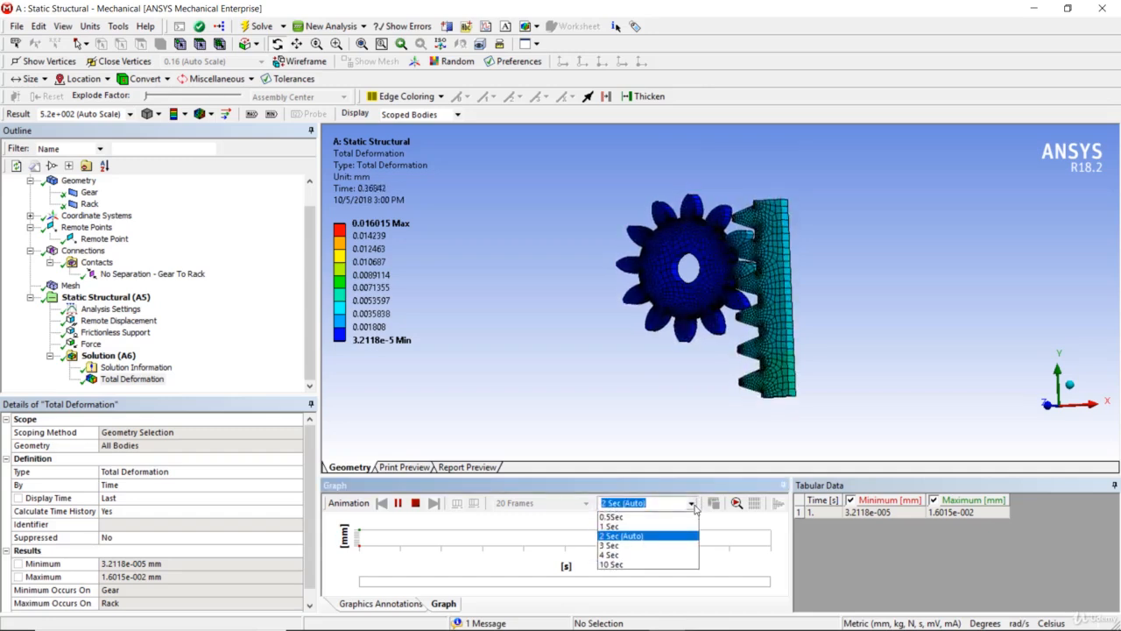
{"action": "left_click", "coordinate": [557, 538]}
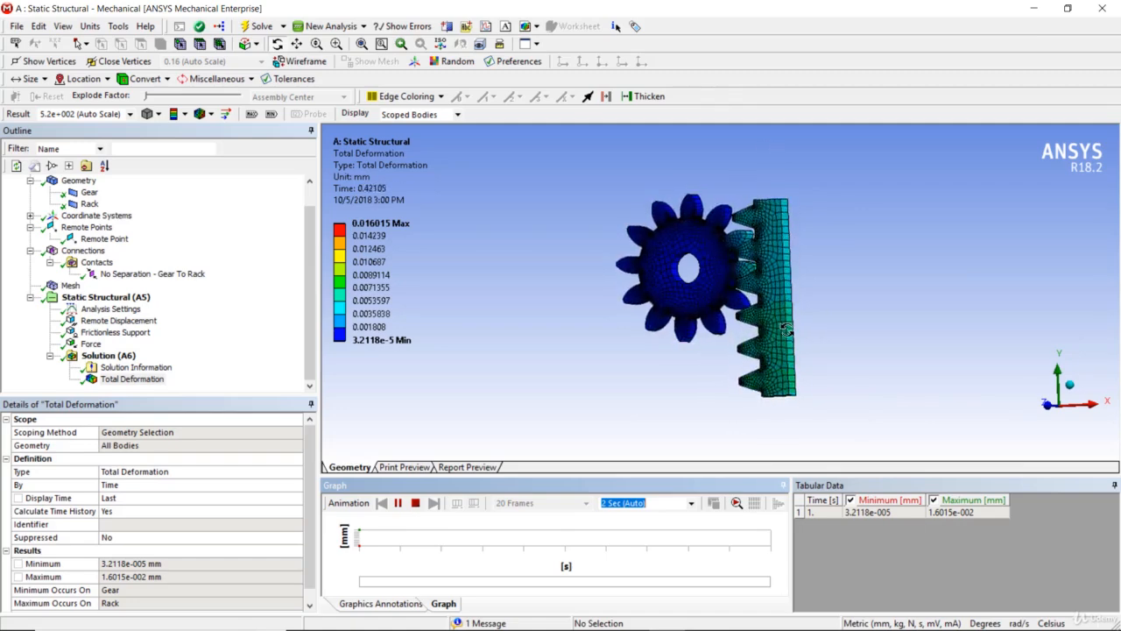
{"action": "left_click", "coordinate": [415, 503]}
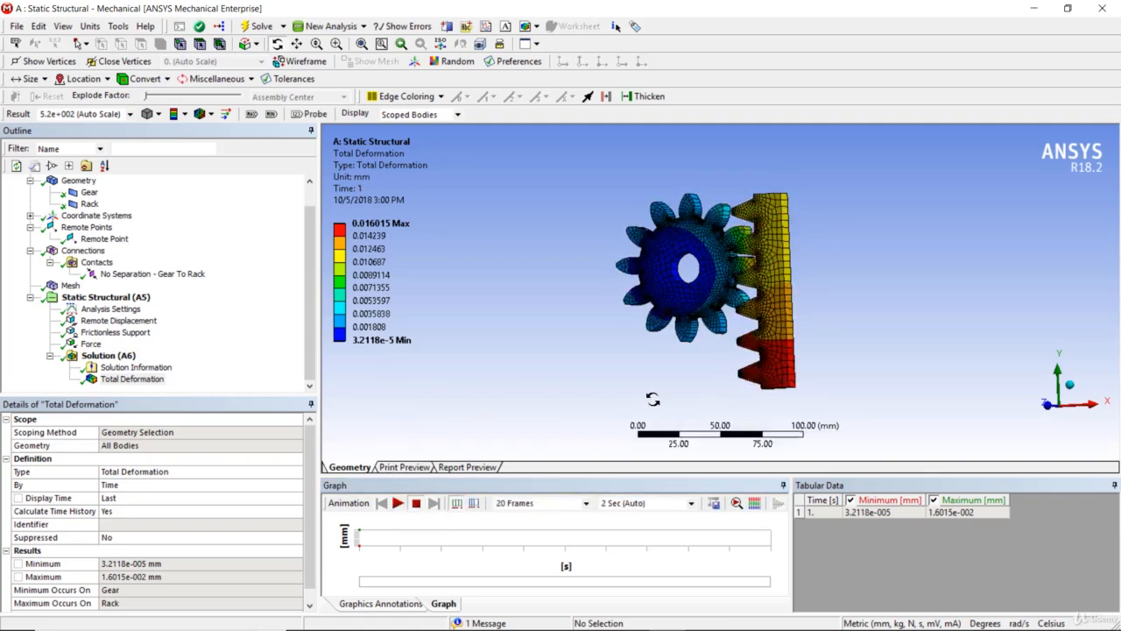
{"action": "left_click_drag", "start_coordinate": [652, 399], "coordinate": [726, 391]}
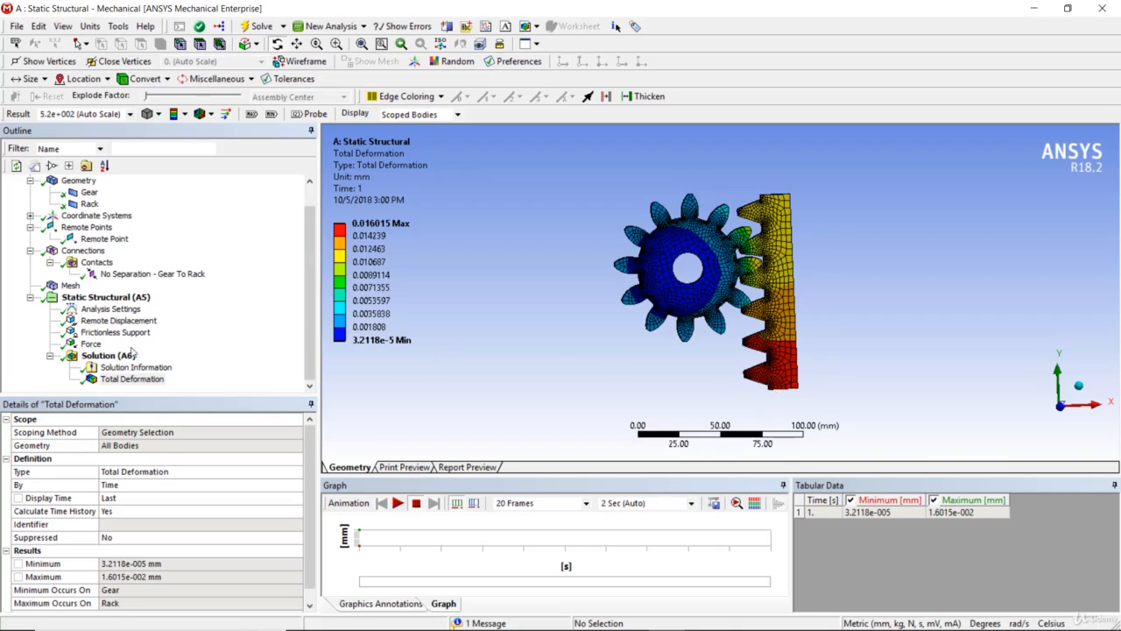
Add a Moment Reaction probe to the solution and set its boundary condition to Remote Displacement.
{"action": "right_click", "coordinate": [115, 357]}
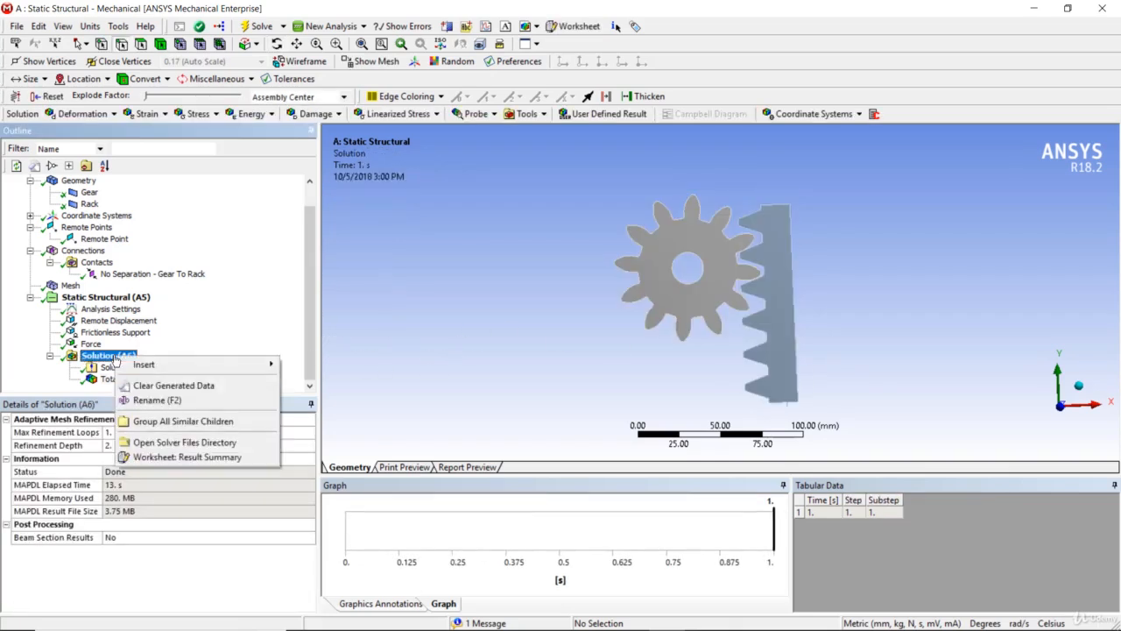
{"action": "mouse_move", "coordinate": [143, 367]}
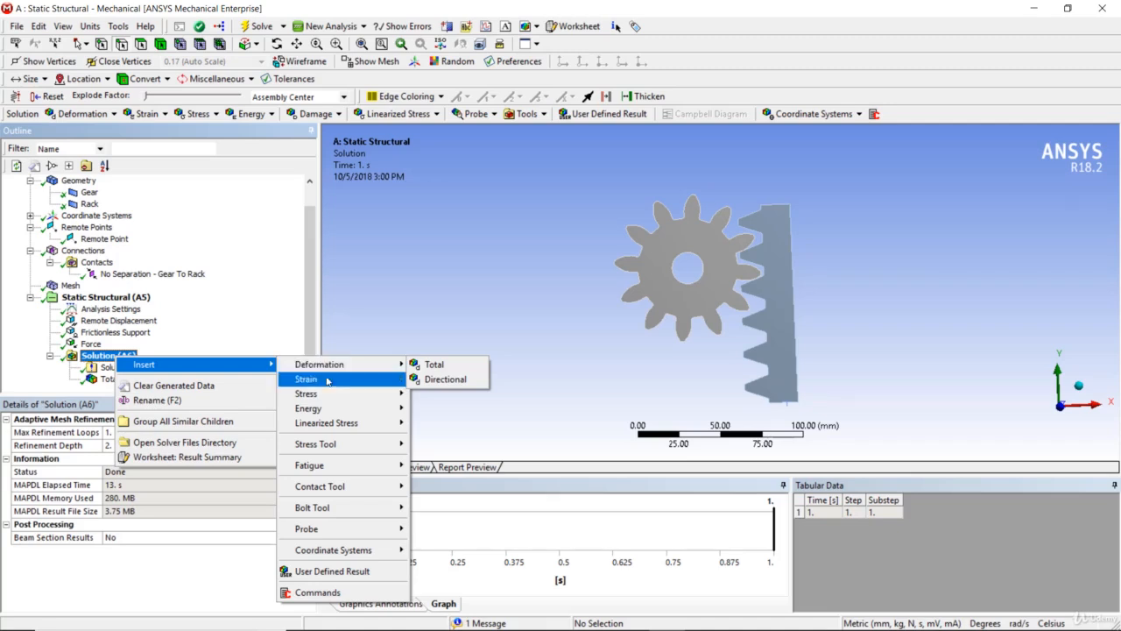
{"action": "mouse_move", "coordinate": [348, 531]}
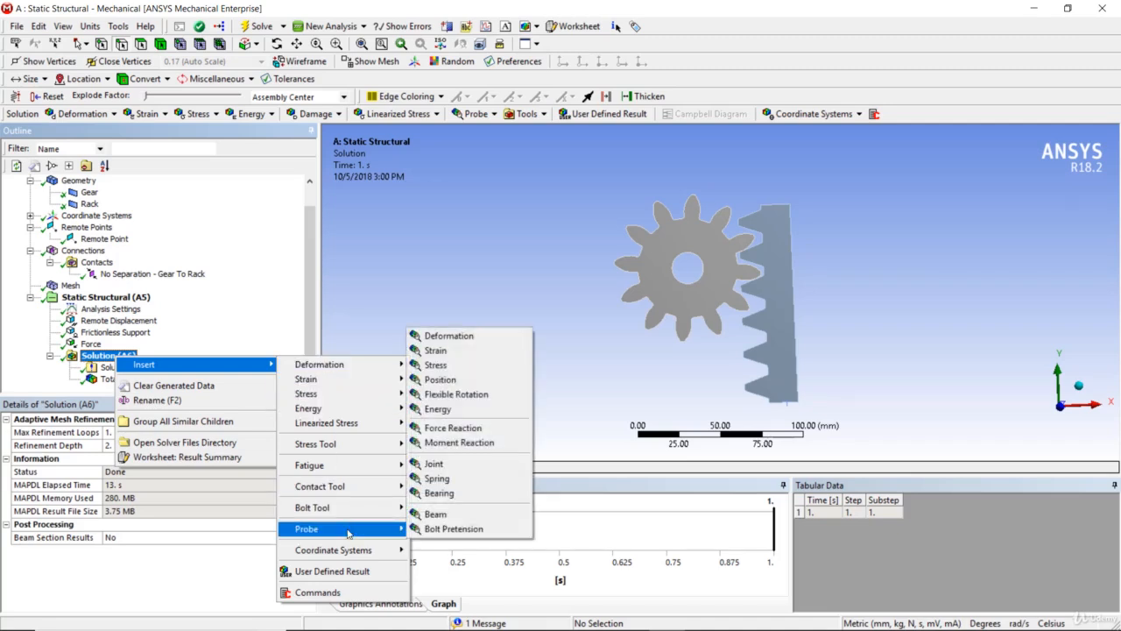
{"action": "left_click", "coordinate": [459, 443]}
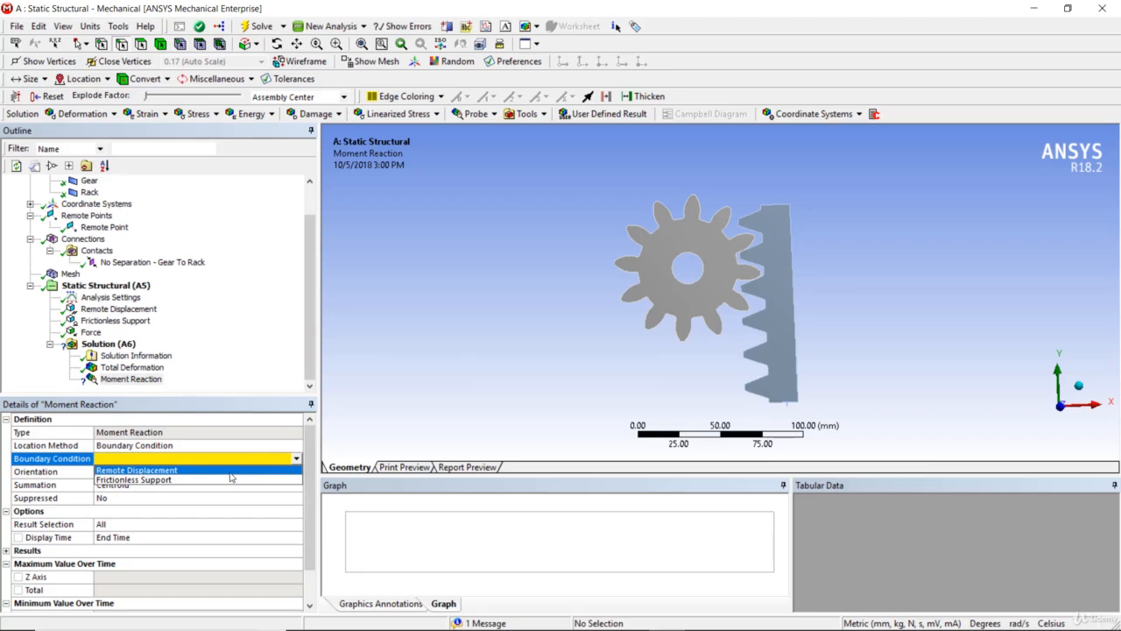
{"action": "left_click", "coordinate": [231, 472]}
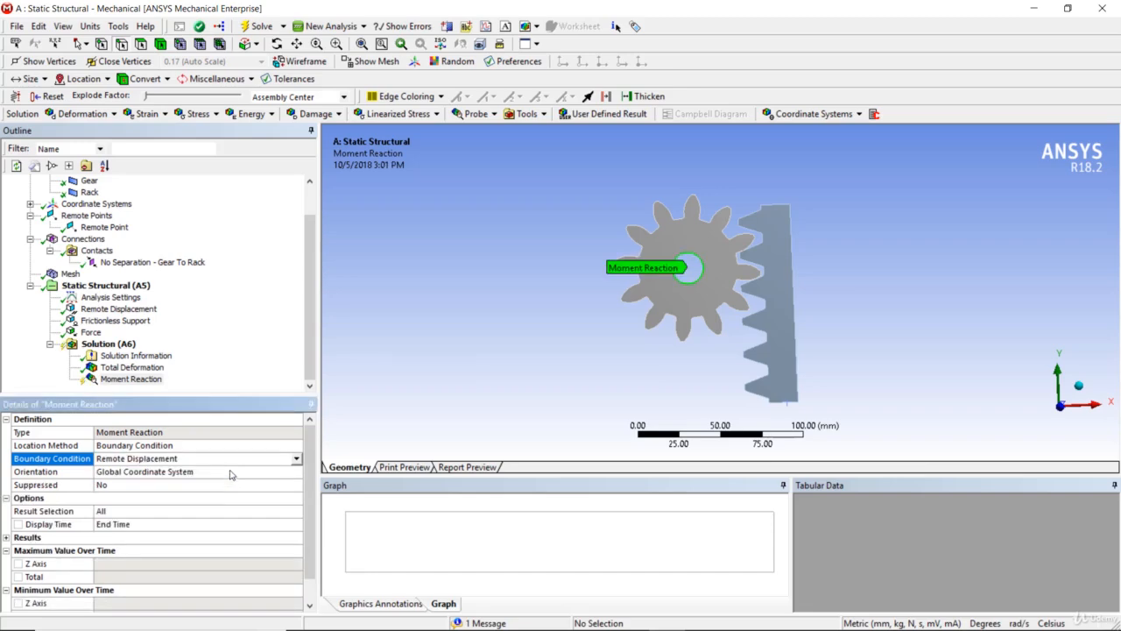
{"action": "left_click", "coordinate": [310, 350]}
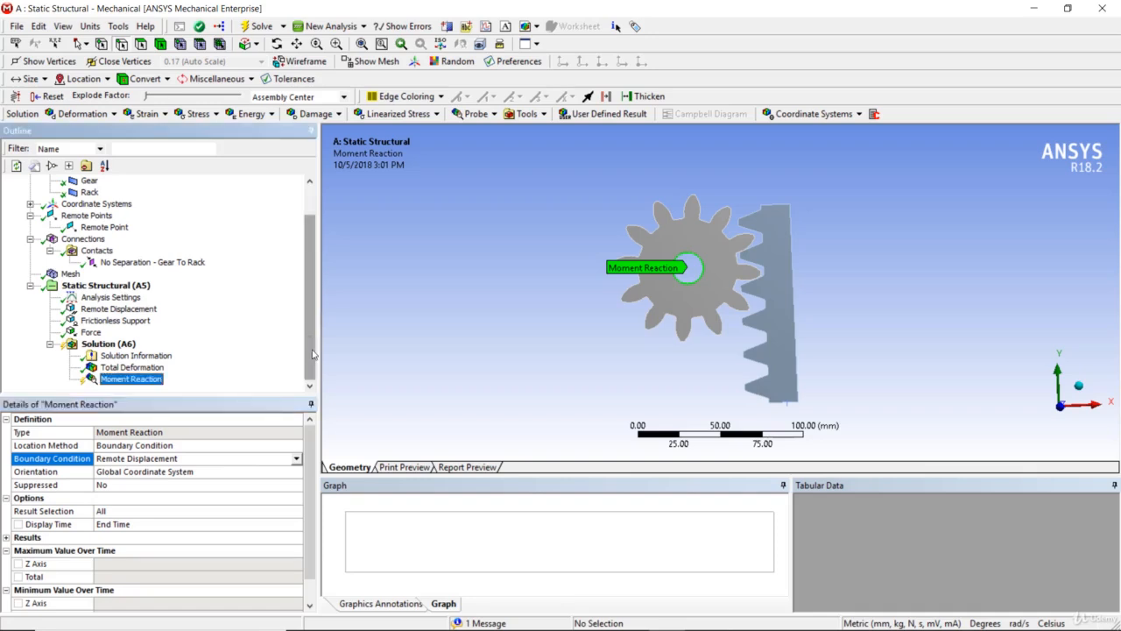
Evaluate all results and examine the Moment Reaction probe's maximum and minimum values over time.
{"action": "right_click", "coordinate": [112, 346]}
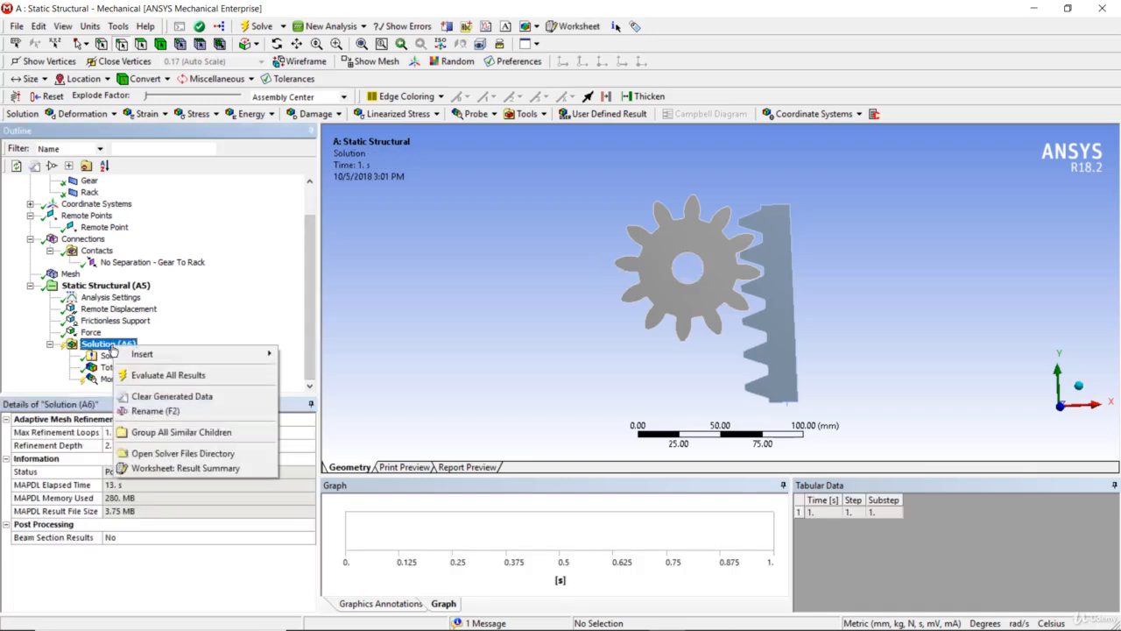
{"action": "left_click", "coordinate": [137, 377]}
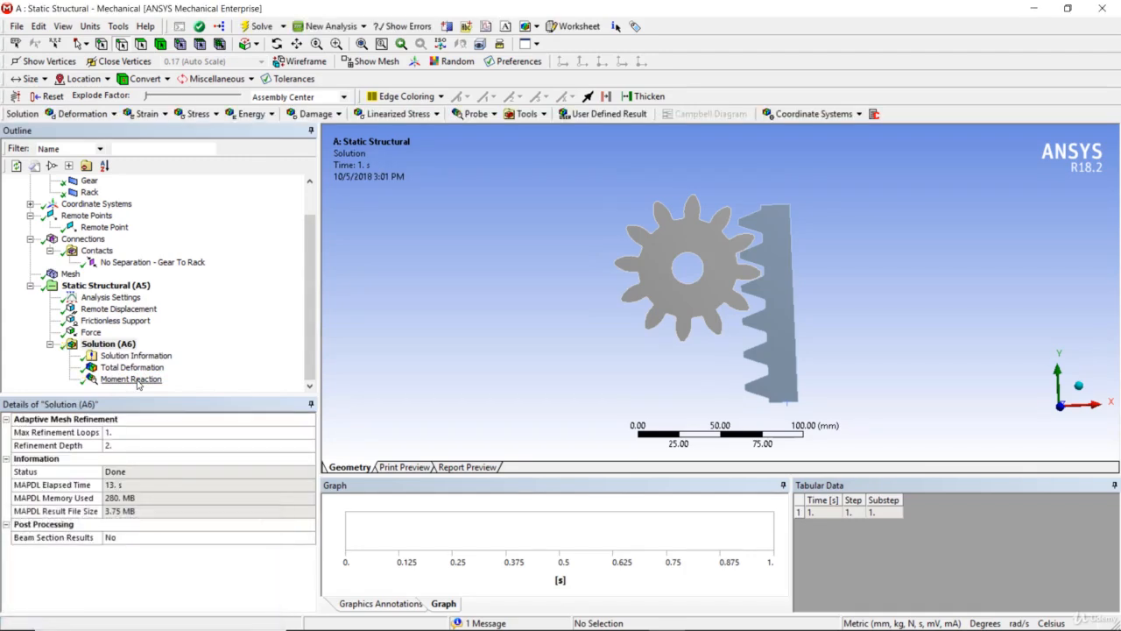
{"action": "left_click", "coordinate": [137, 383]}
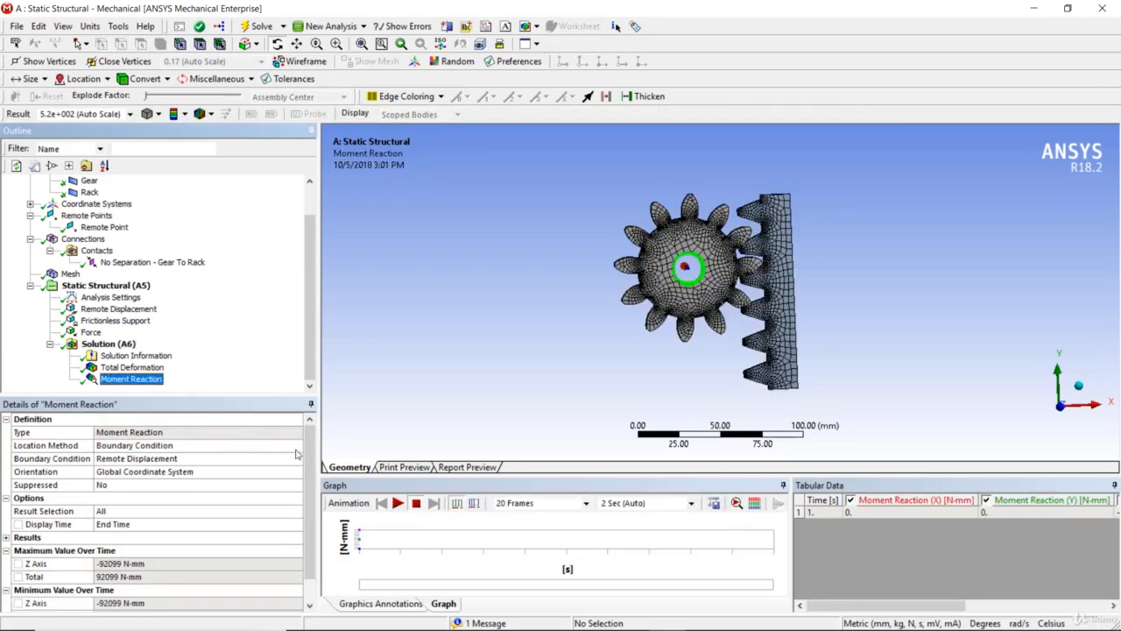
{"action": "scroll", "coordinate": [309, 466], "scroll_direction": "down", "scroll_amount": 1}
{"action": "scroll", "coordinate": [309, 466], "scroll_direction": "down", "scroll_amount": 1}
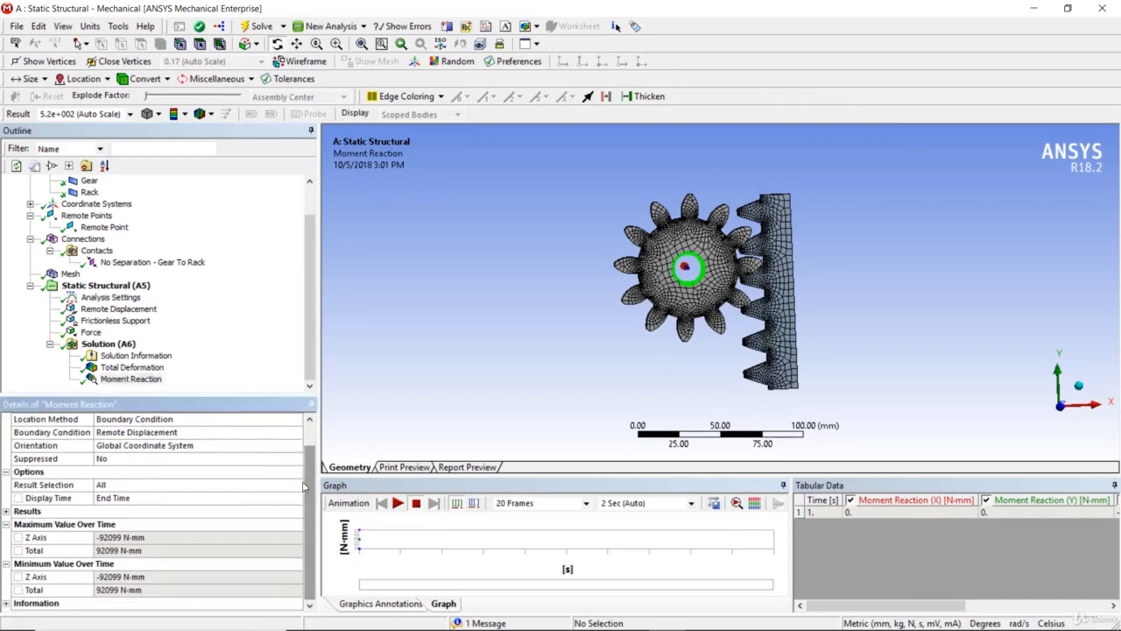